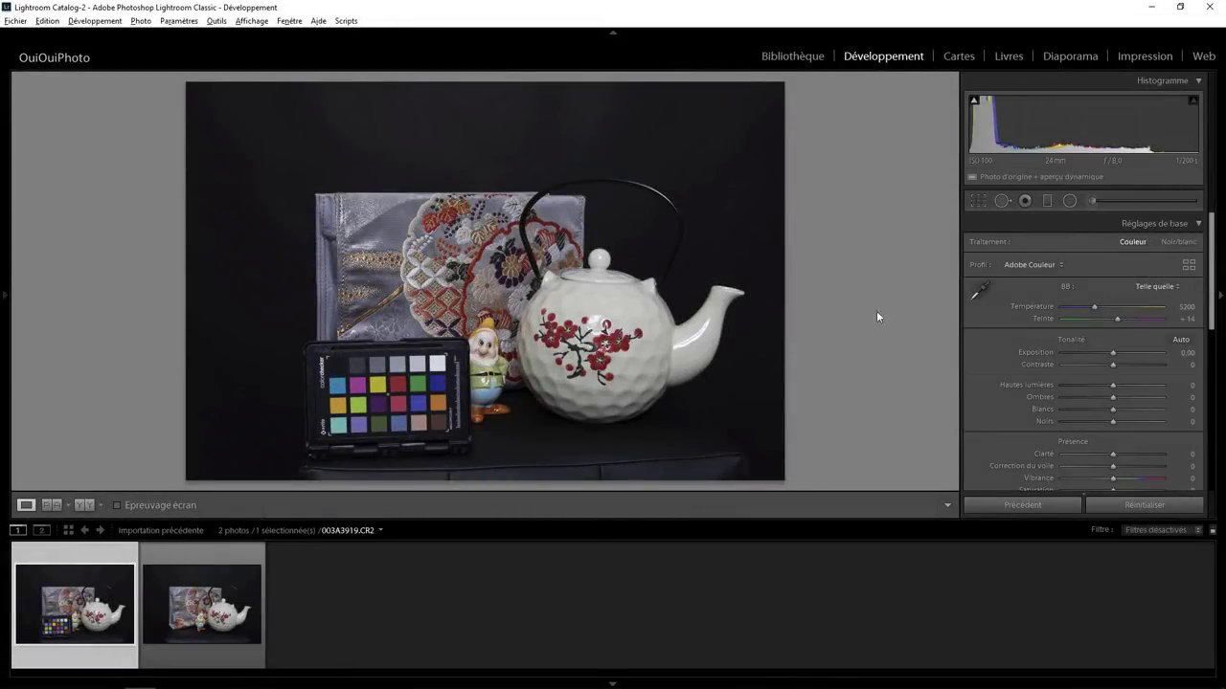
# Step: Check the camera profile list, then launch DNG Profile Editor from the photo's context menu
pyautogui.click(1184, 265)
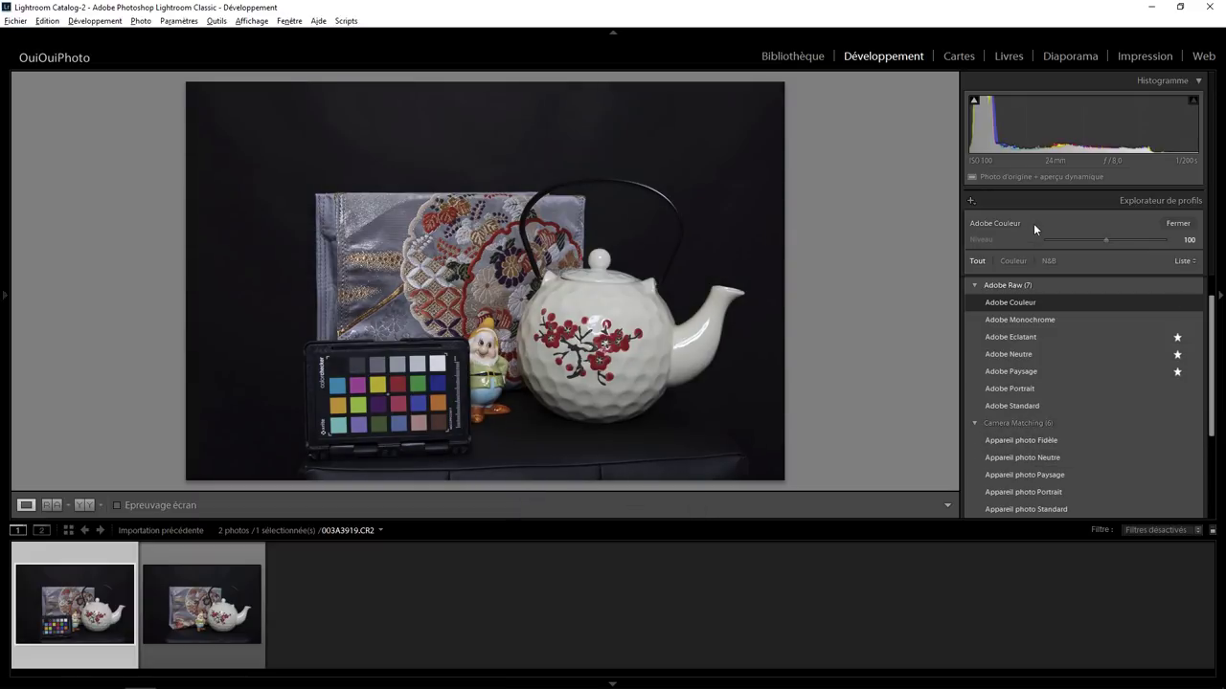
pyautogui.click(1178, 225)
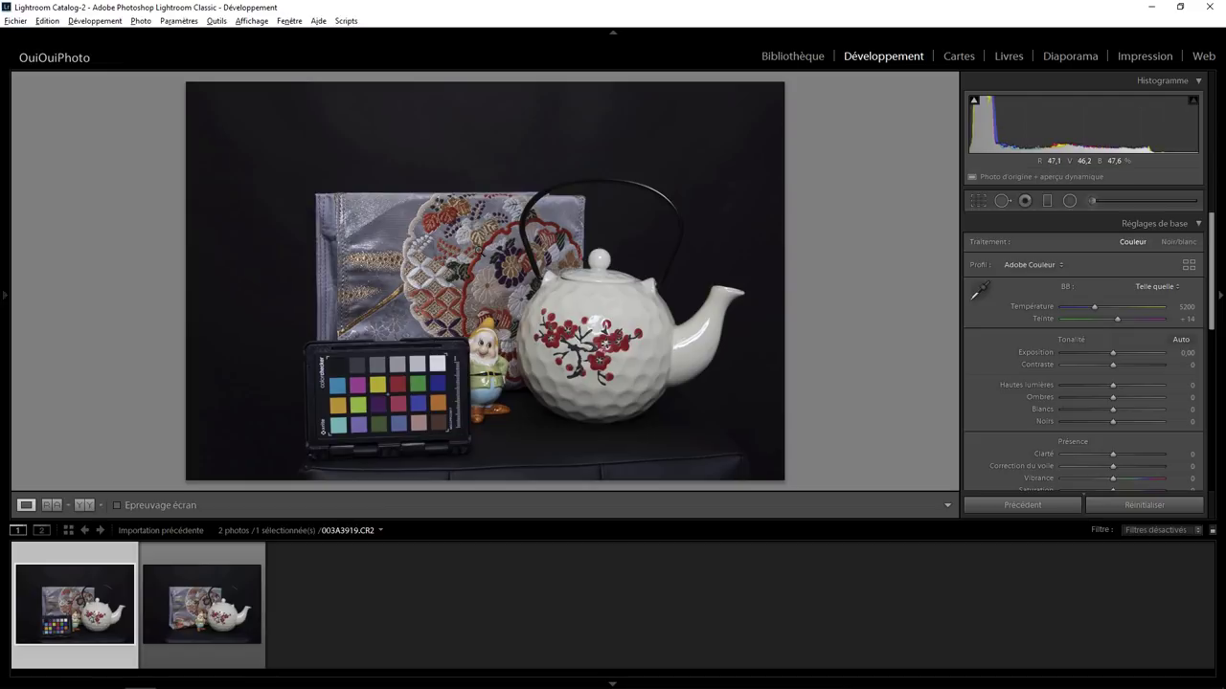
pyautogui.rightClick(509, 247)
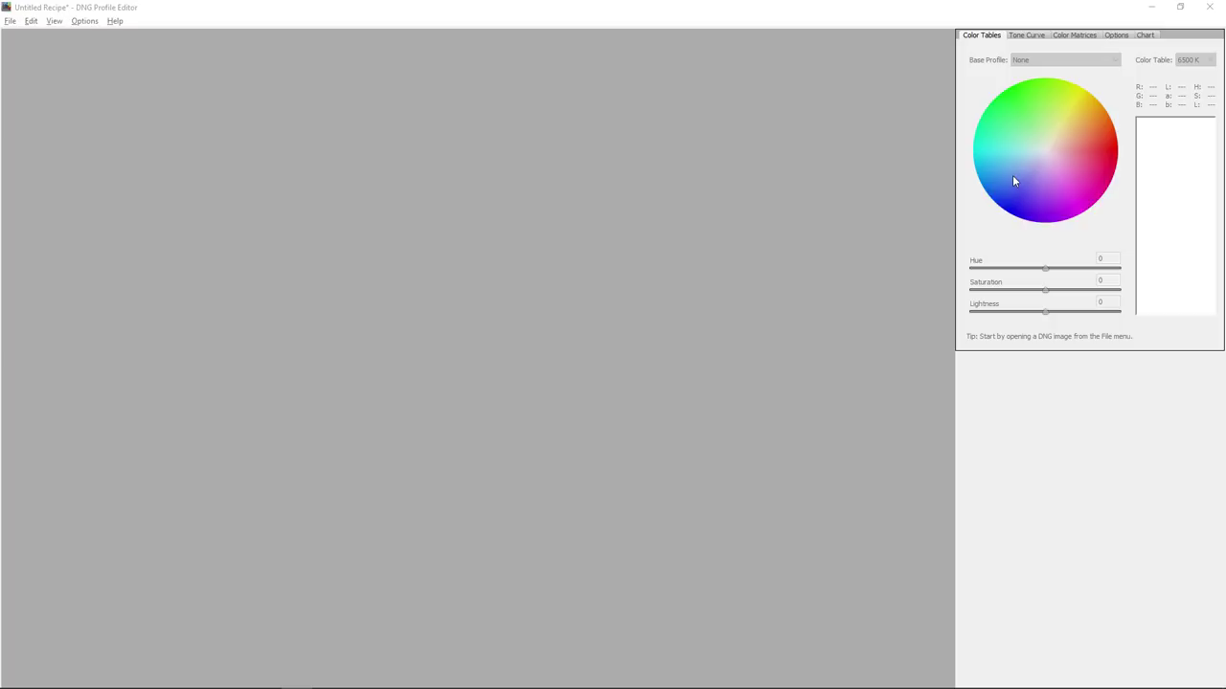
# Step: Browse the Tone Curve, Color Matrices and Options tabs, ending on the ColorChecker Chart instructions
pyautogui.click(1027, 36)
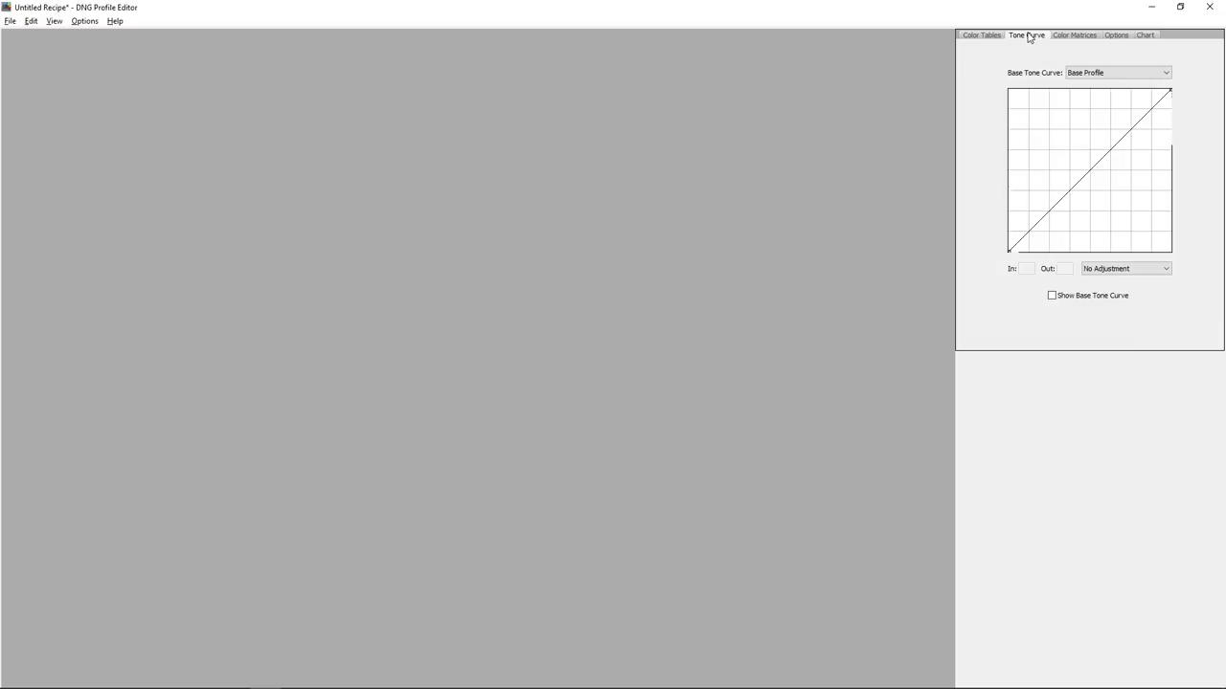
pyautogui.click(1077, 38)
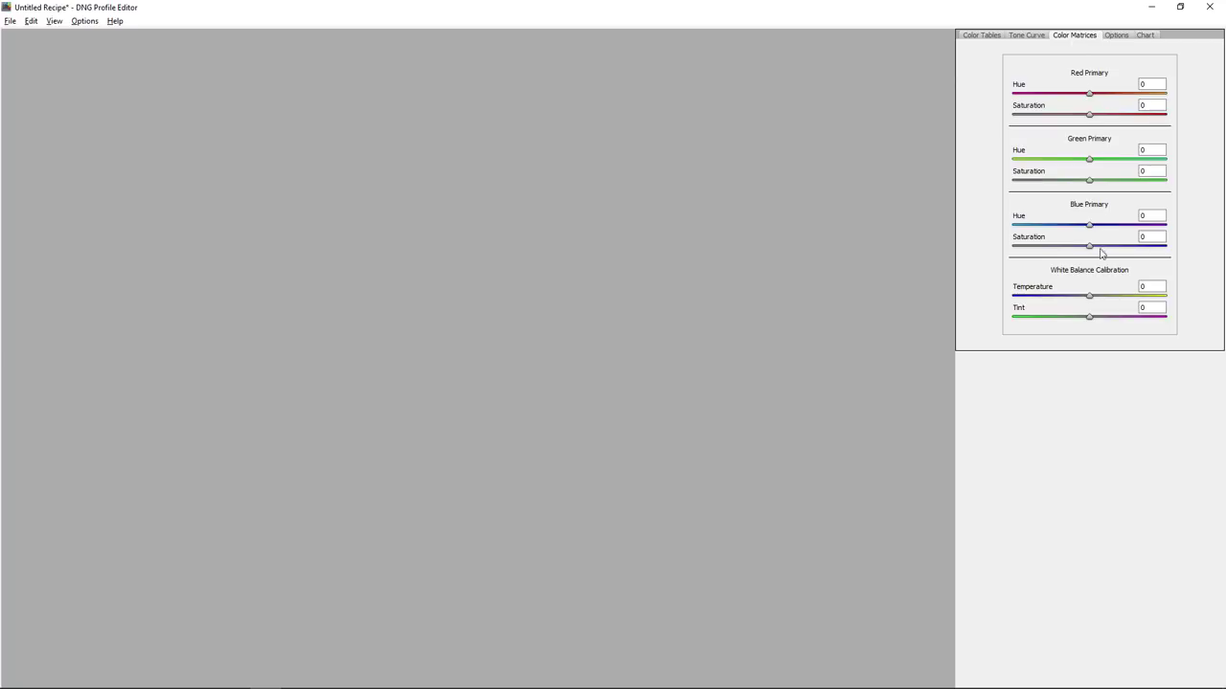
pyautogui.click(1117, 36)
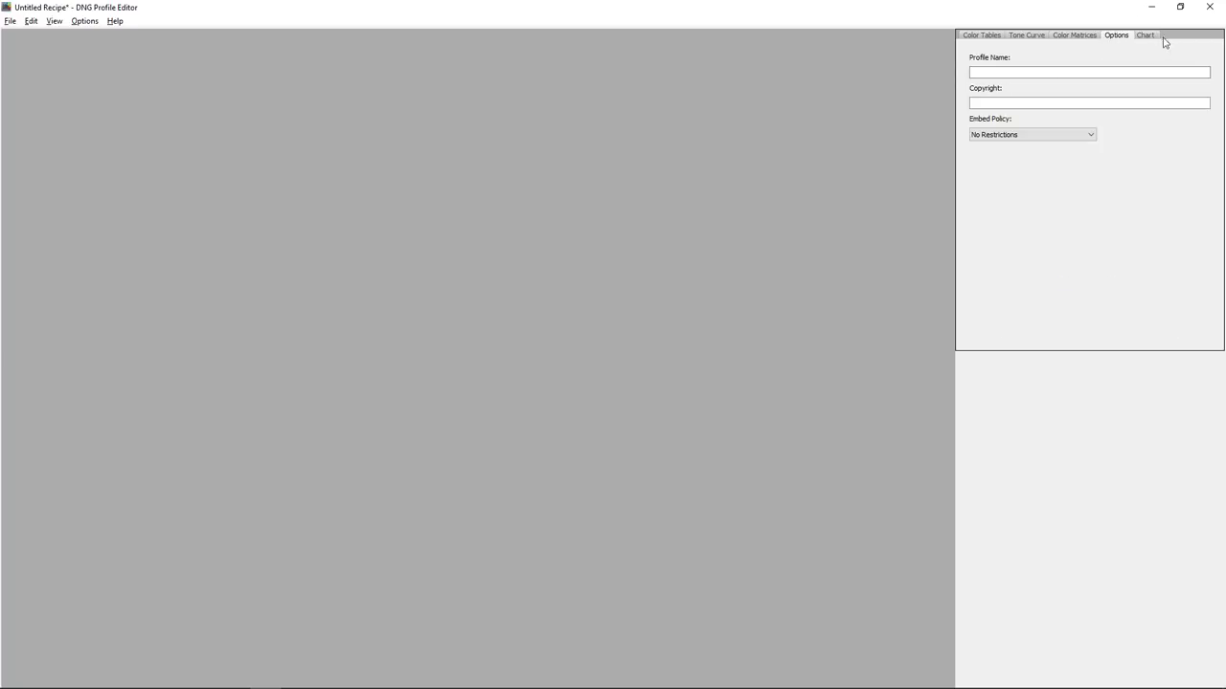
pyautogui.click(1149, 36)
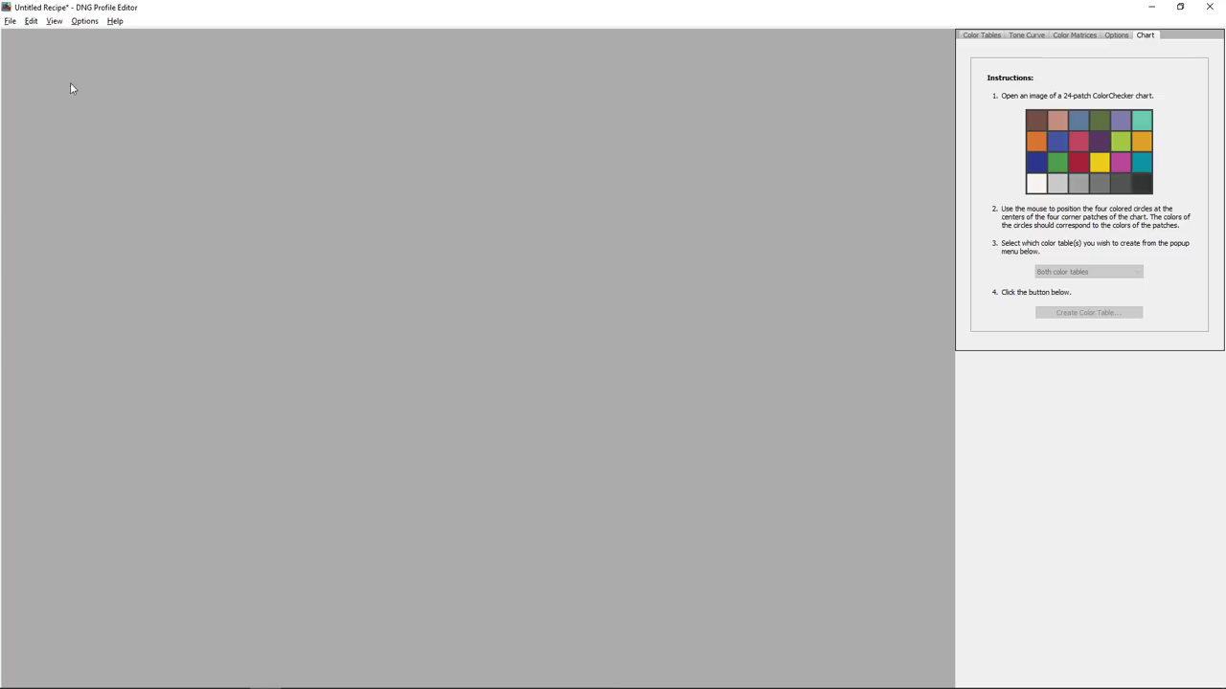
# Step: Open the raw chart image 003A3919.dng in DNG Profile Editor
pyautogui.click(11, 20)
pyautogui.click(34, 37)
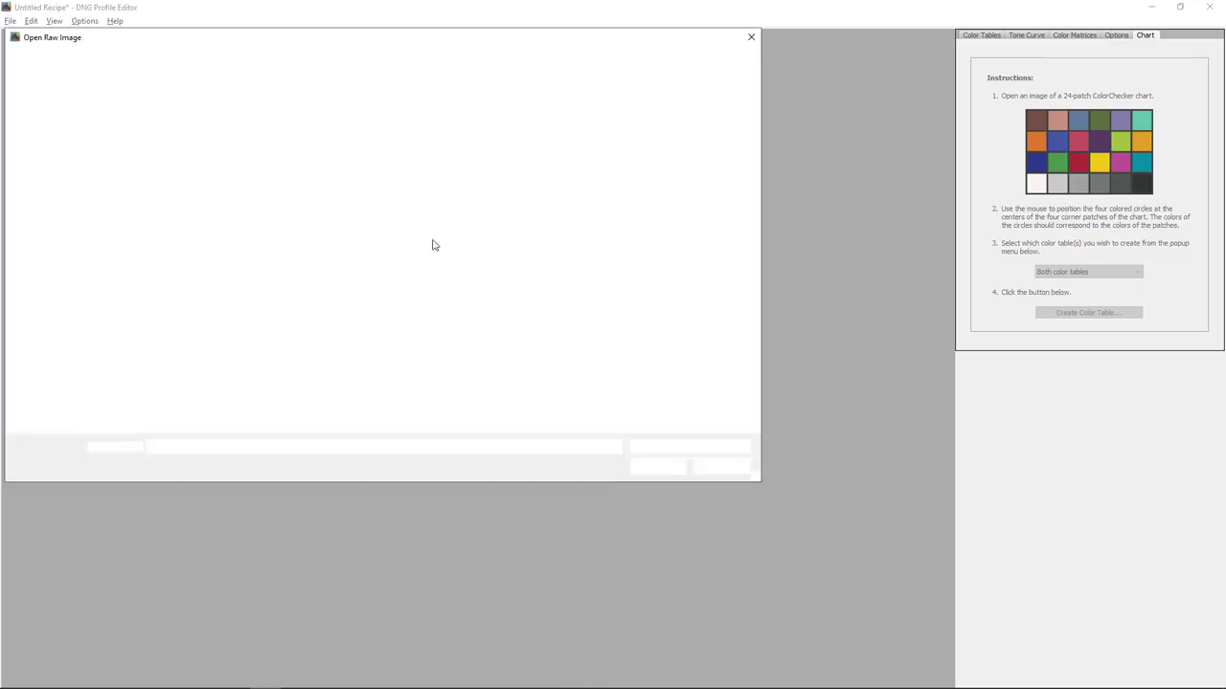
pyautogui.click(132, 135)
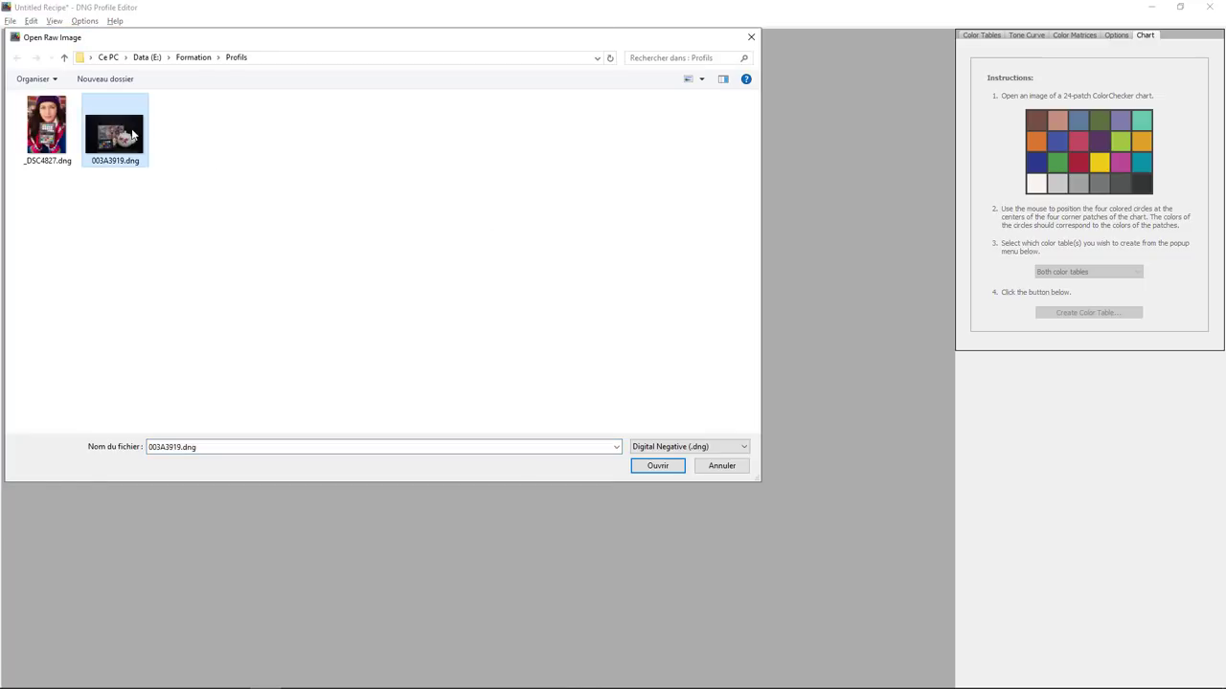
pyautogui.doubleClick(132, 135)
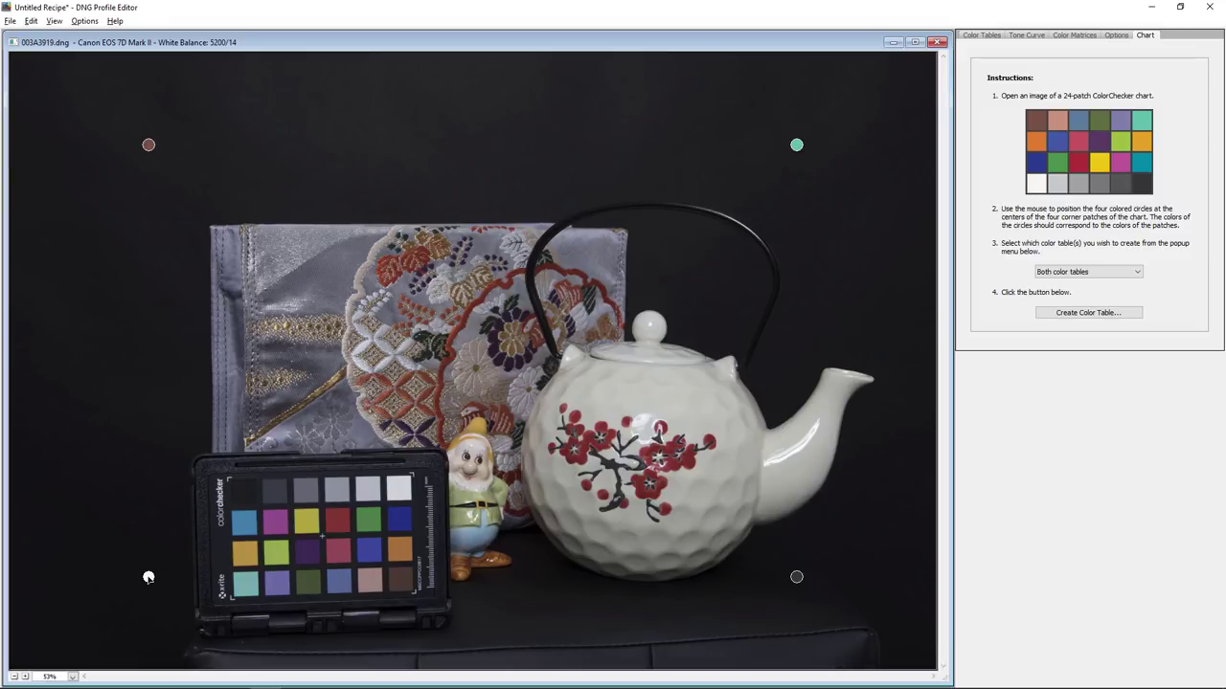
# Step: Place the white, brown, black and teal circles on the chart's matching corner patches
pyautogui.moveTo(148, 577); pyautogui.dragTo(399, 489)
pyautogui.moveTo(148, 145); pyautogui.dragTo(399, 579)
pyautogui.moveTo(795, 578); pyautogui.dragTo(343, 492)
pyautogui.moveTo(253, 487); pyautogui.dragTo(241, 490)
pyautogui.moveTo(797, 146); pyautogui.dragTo(245, 585)
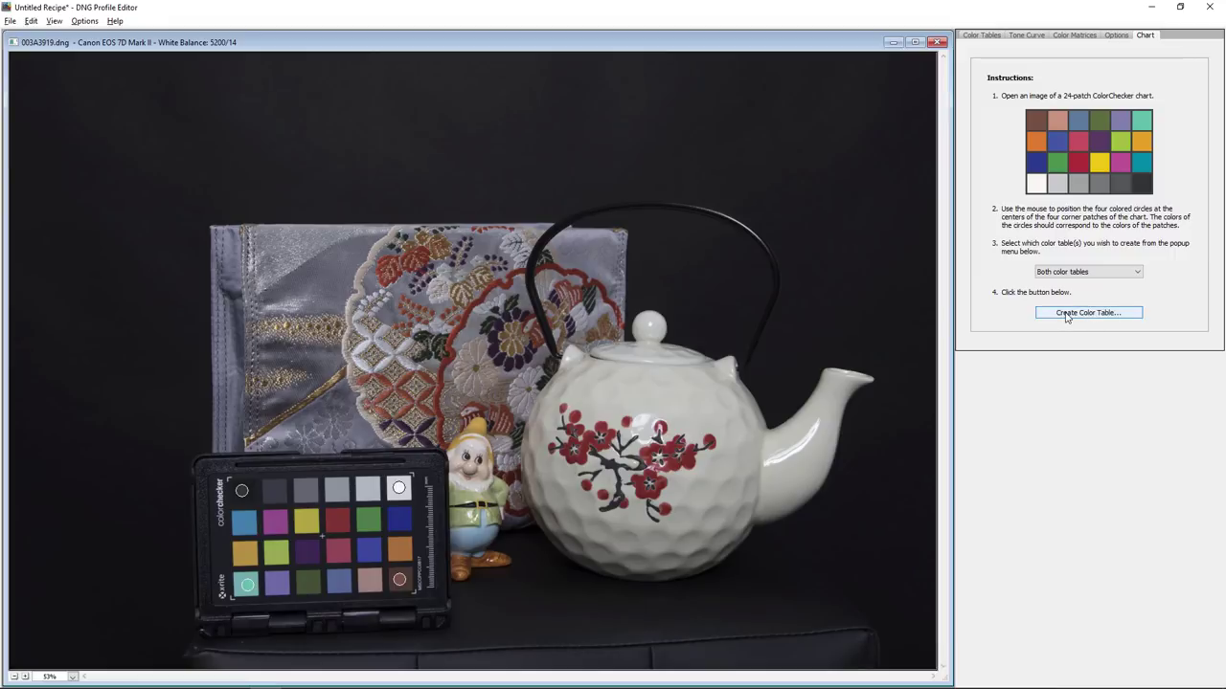
# Step: Create both colour tables from the chart, confirm success, and review the first orange swatch
pyautogui.click(1116, 273)
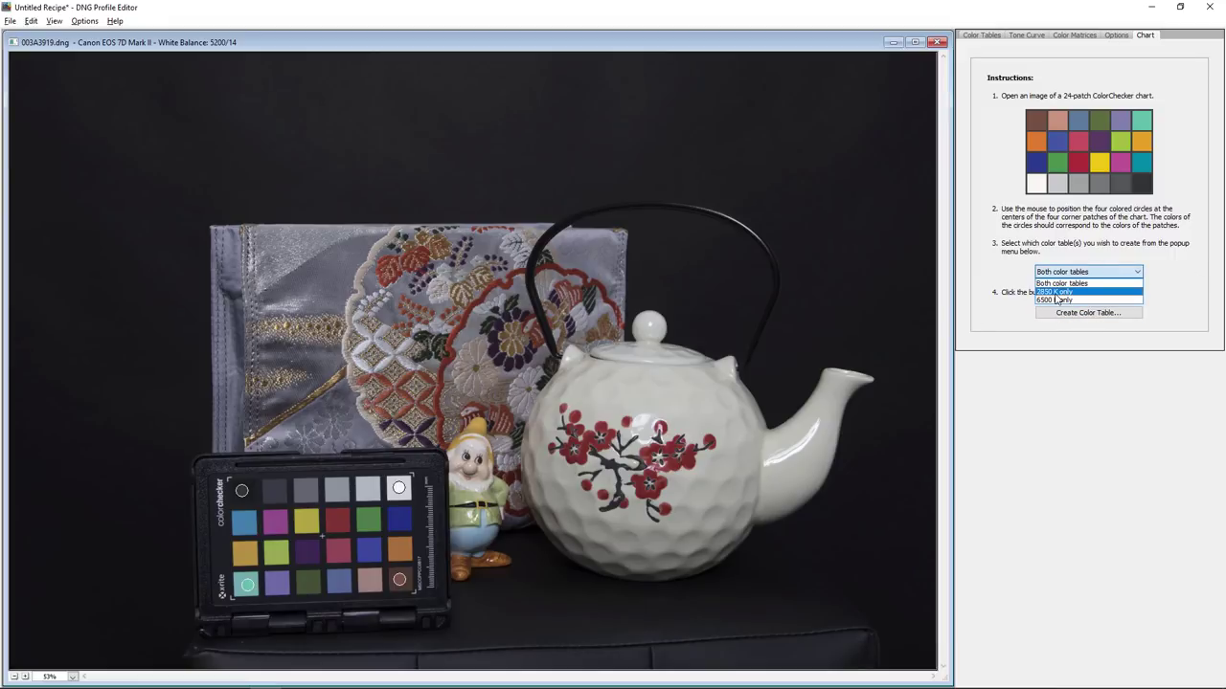
pyautogui.click(1015, 316)
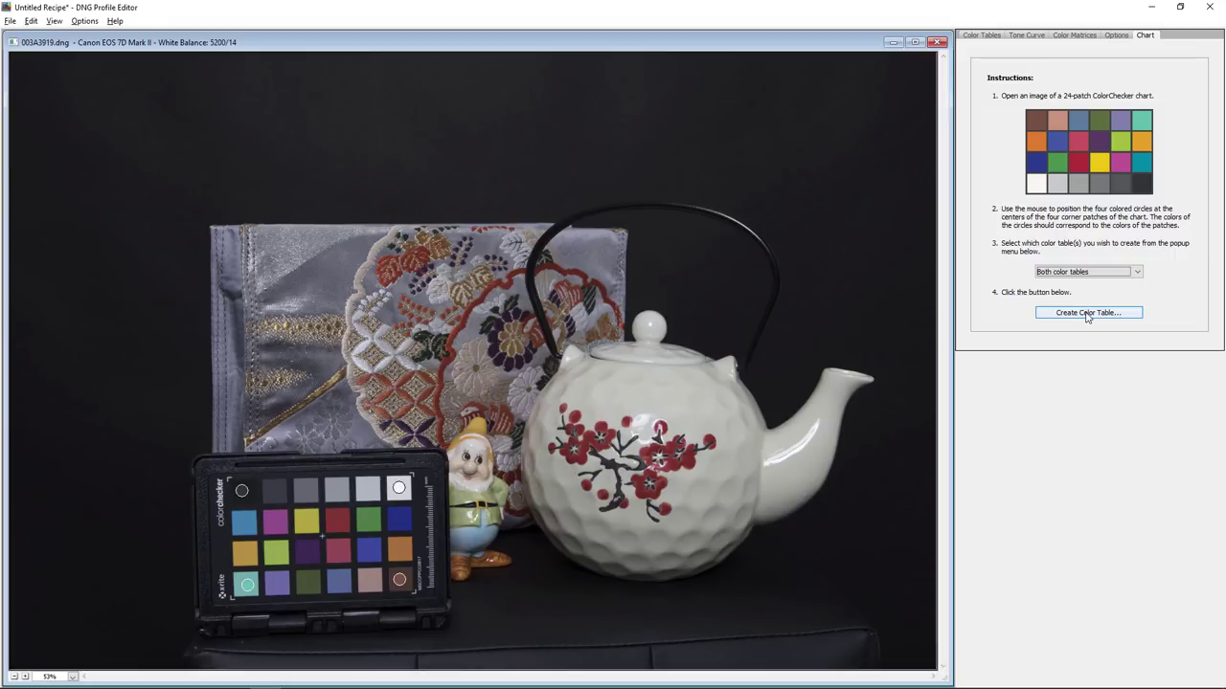
pyautogui.click(1087, 314)
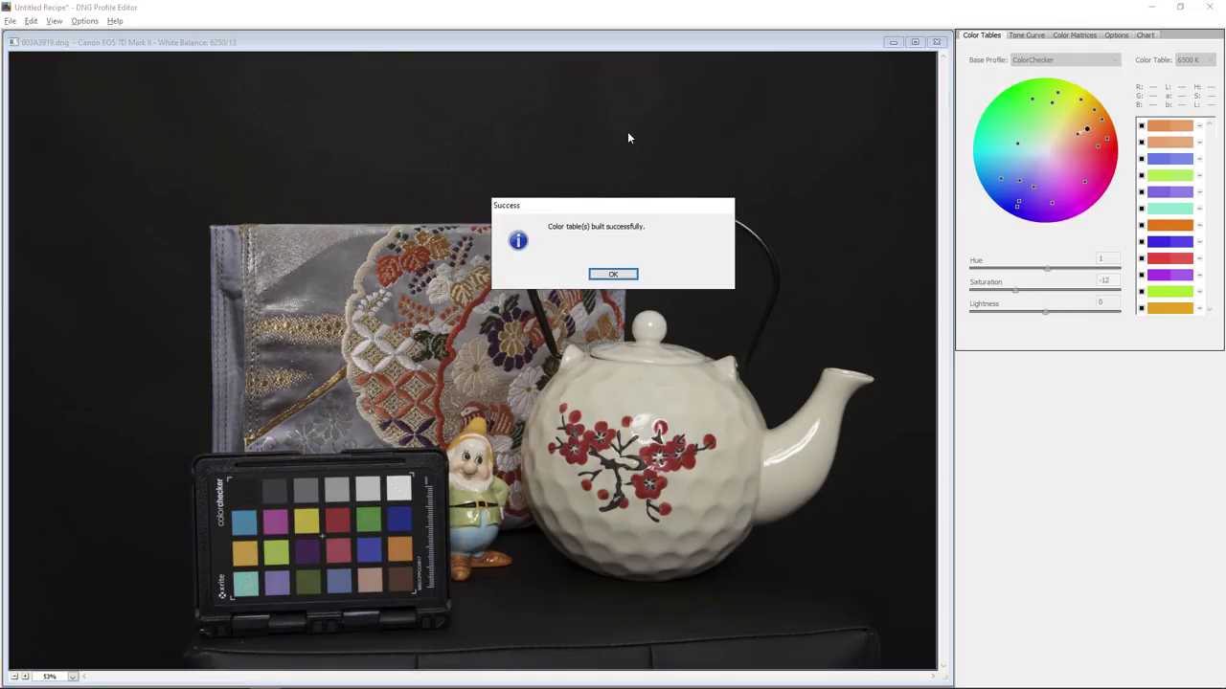
pyautogui.click(614, 276)
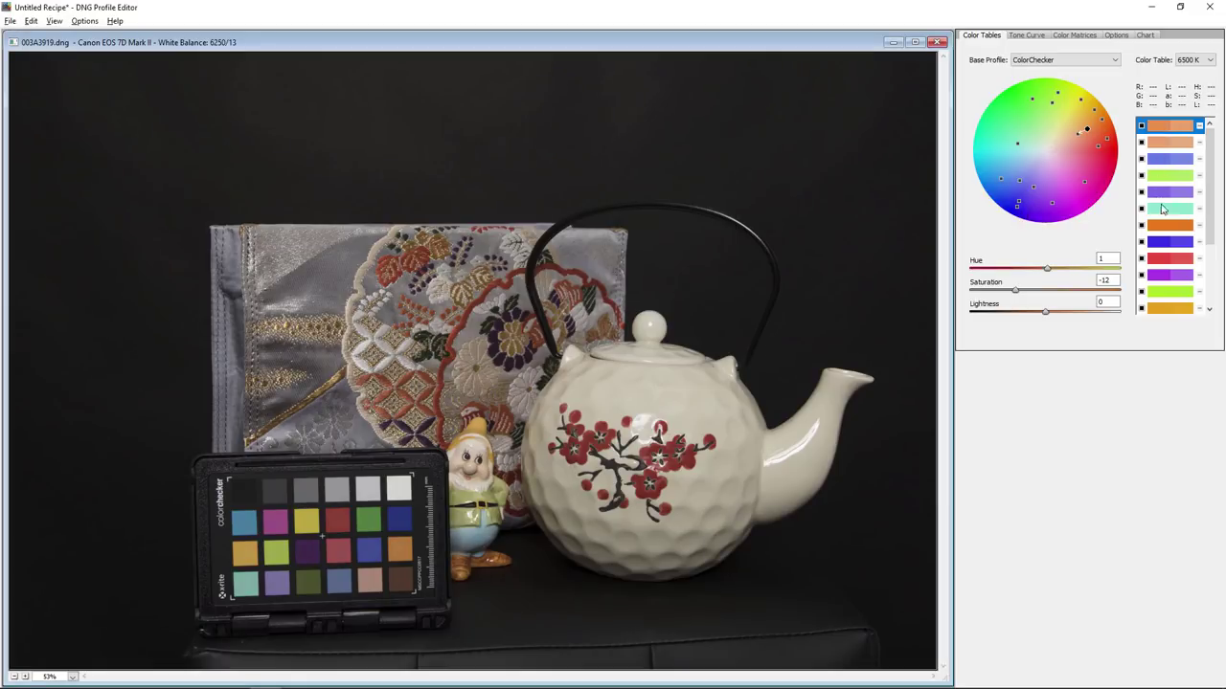
pyautogui.moveTo(1209, 234); pyautogui.dragTo(1207, 310)
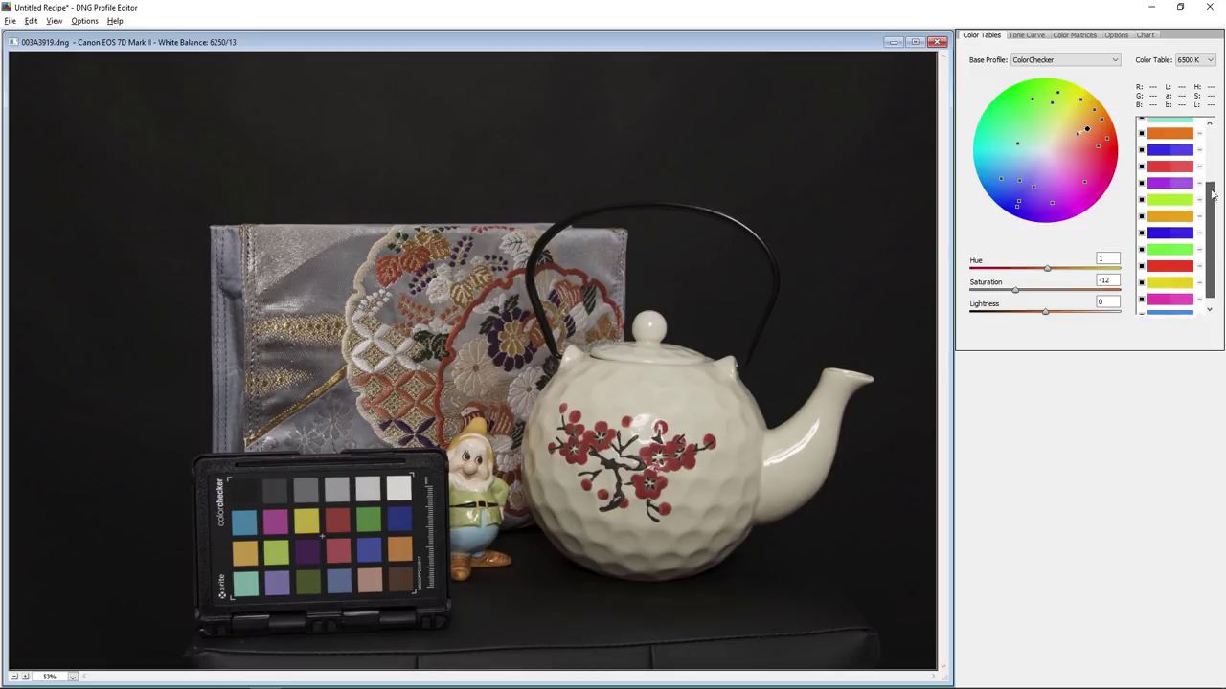
pyautogui.moveTo(1214, 209); pyautogui.dragTo(1212, 134)
pyautogui.click(1182, 125)
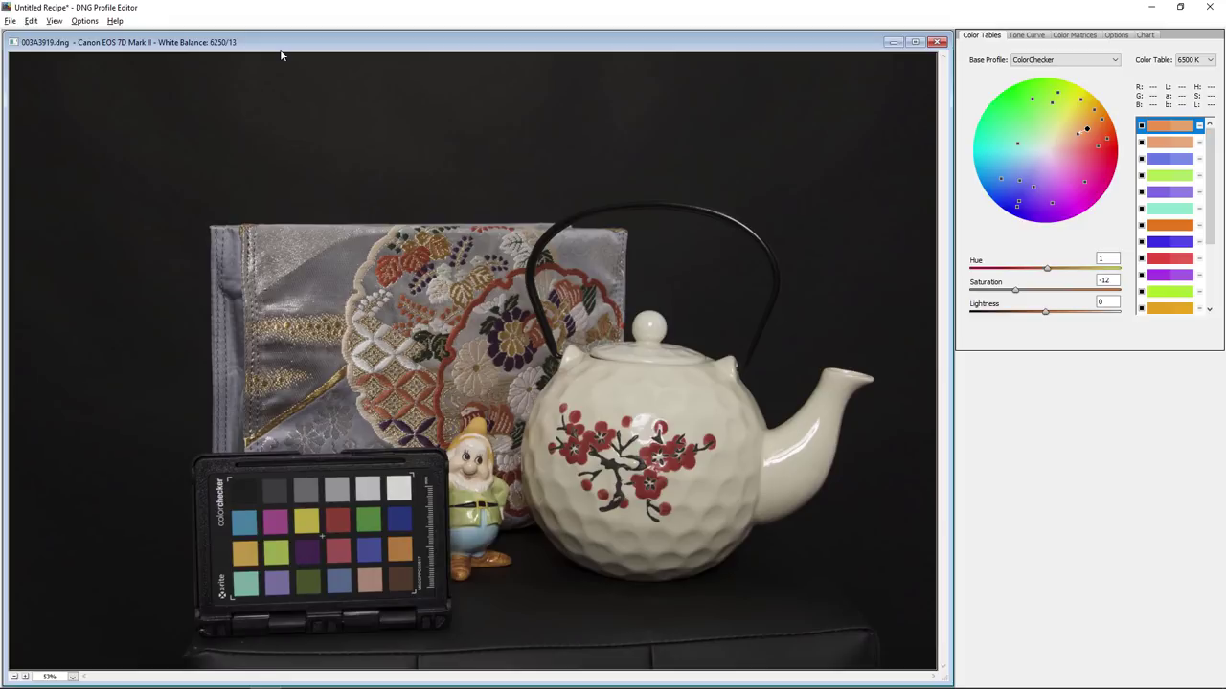
# Step: On the Options tab, enter profile name Test Charte, the copyright holder, and embed policy No Restrictions
pyautogui.click(11, 21)
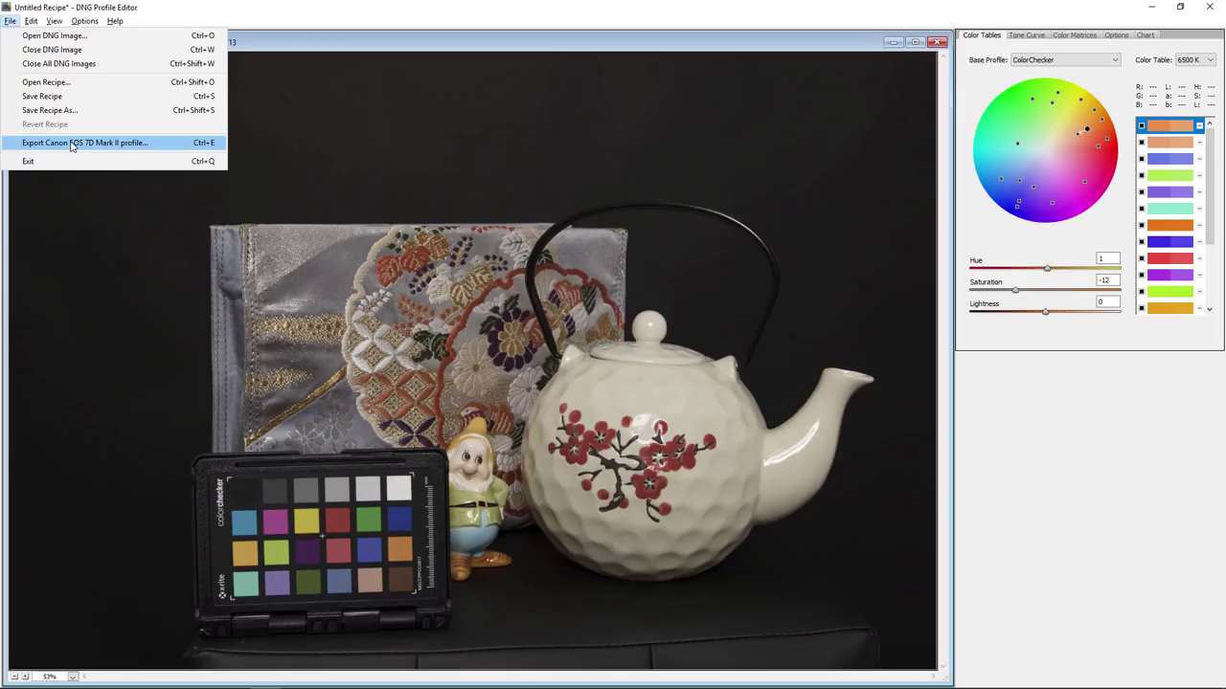
pyautogui.click(1117, 35)
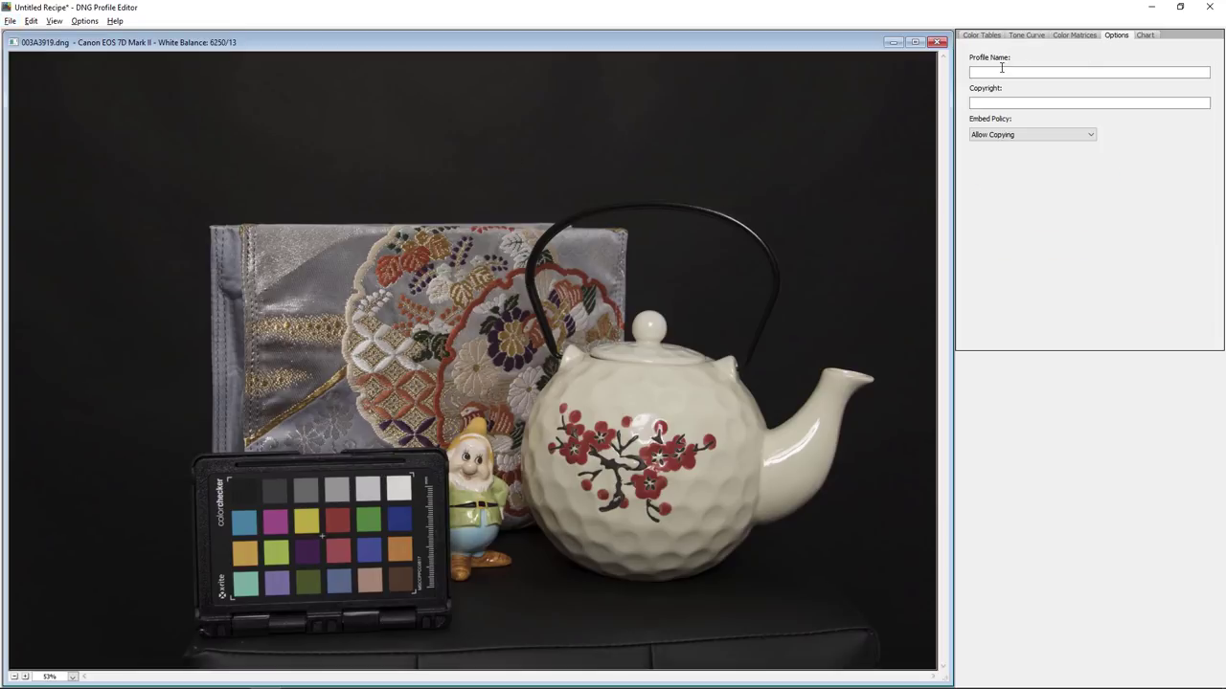
pyautogui.click(1034, 73)
pyautogui.click(1012, 102)
pyautogui.write('OuiOuiPhoto')
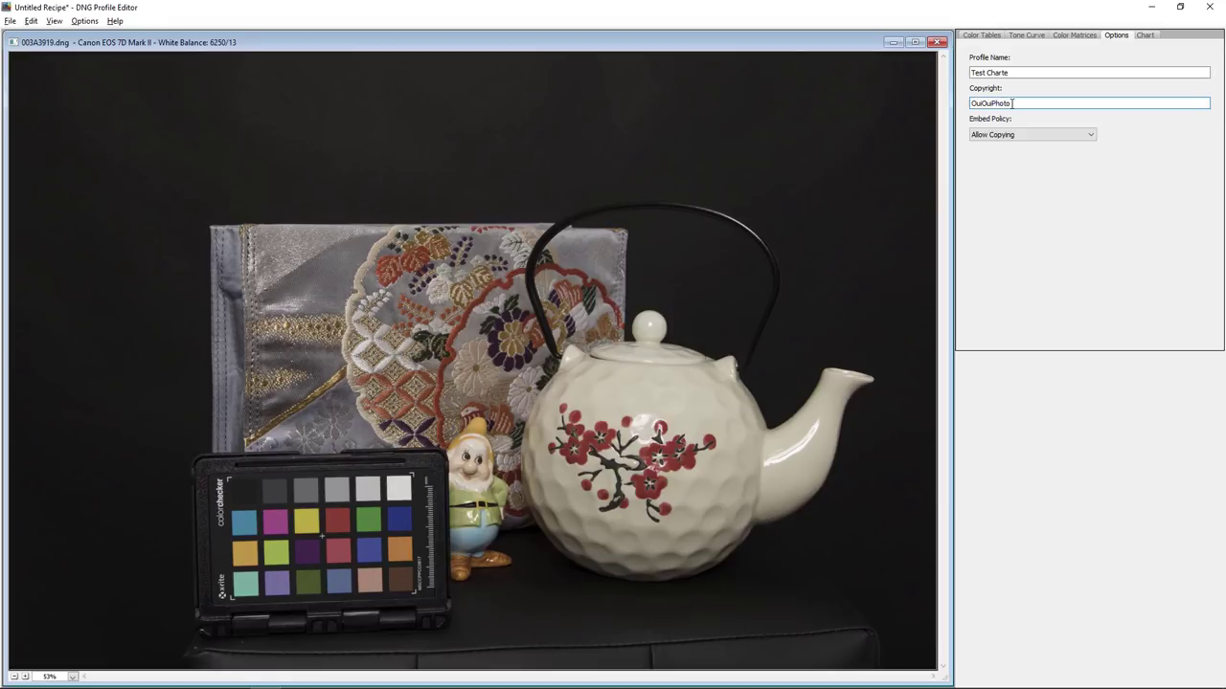
pyautogui.click(1026, 136)
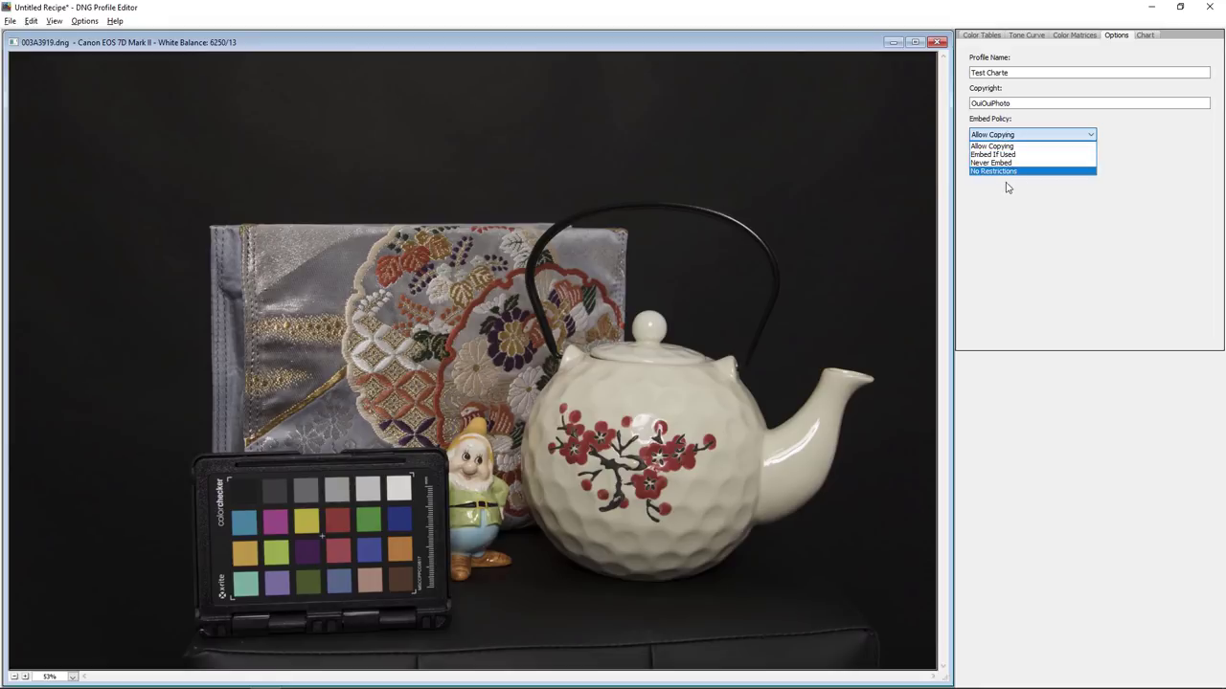
pyautogui.click(997, 175)
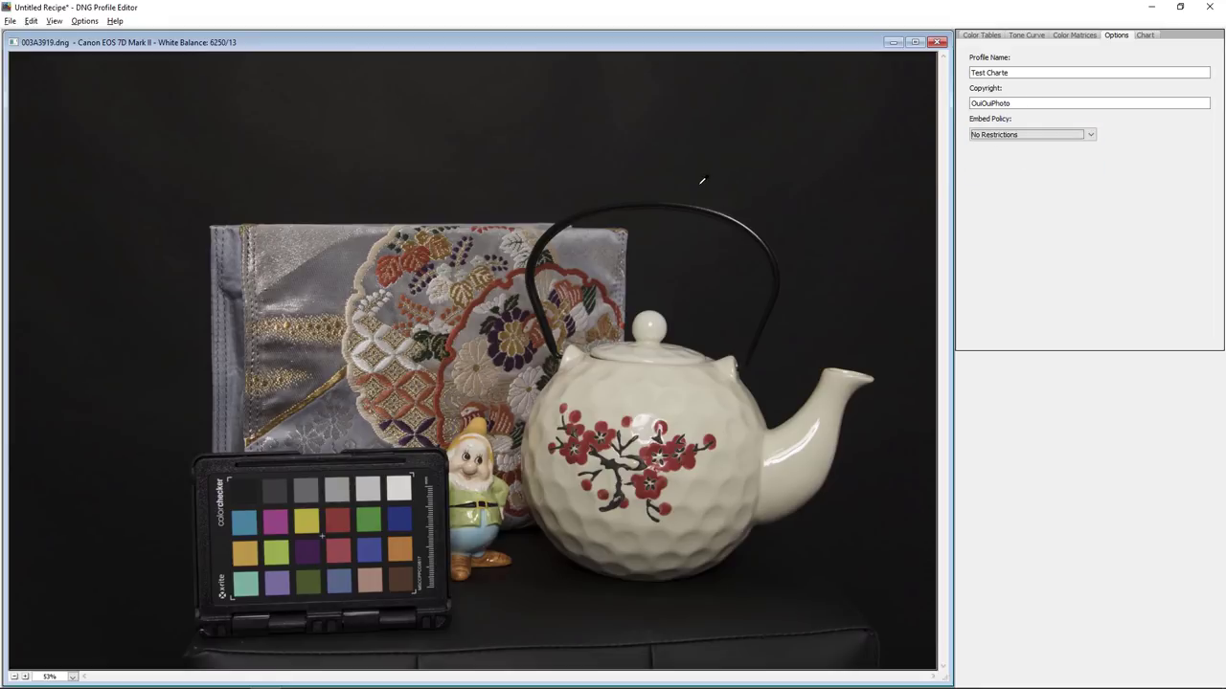
# Step: Export Canon EOS 7D Mark II Test Charte.dcp, overwriting the existing file, and dismiss the success message
pyautogui.click(10, 20)
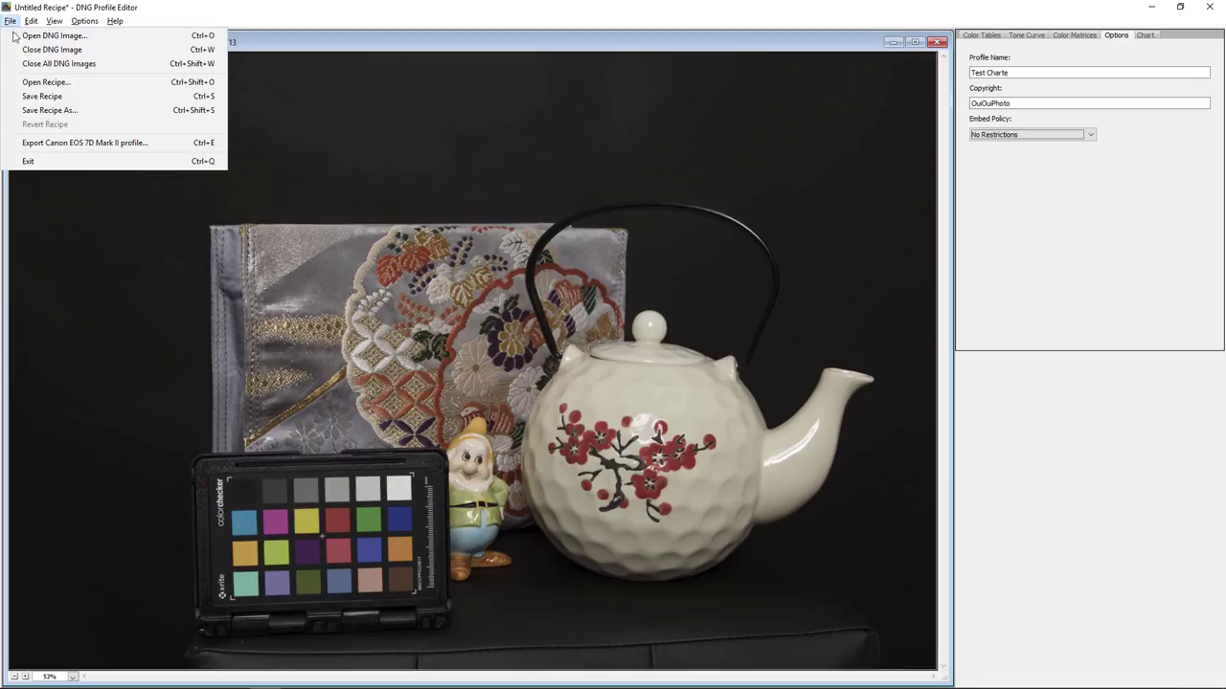
pyautogui.click(84, 143)
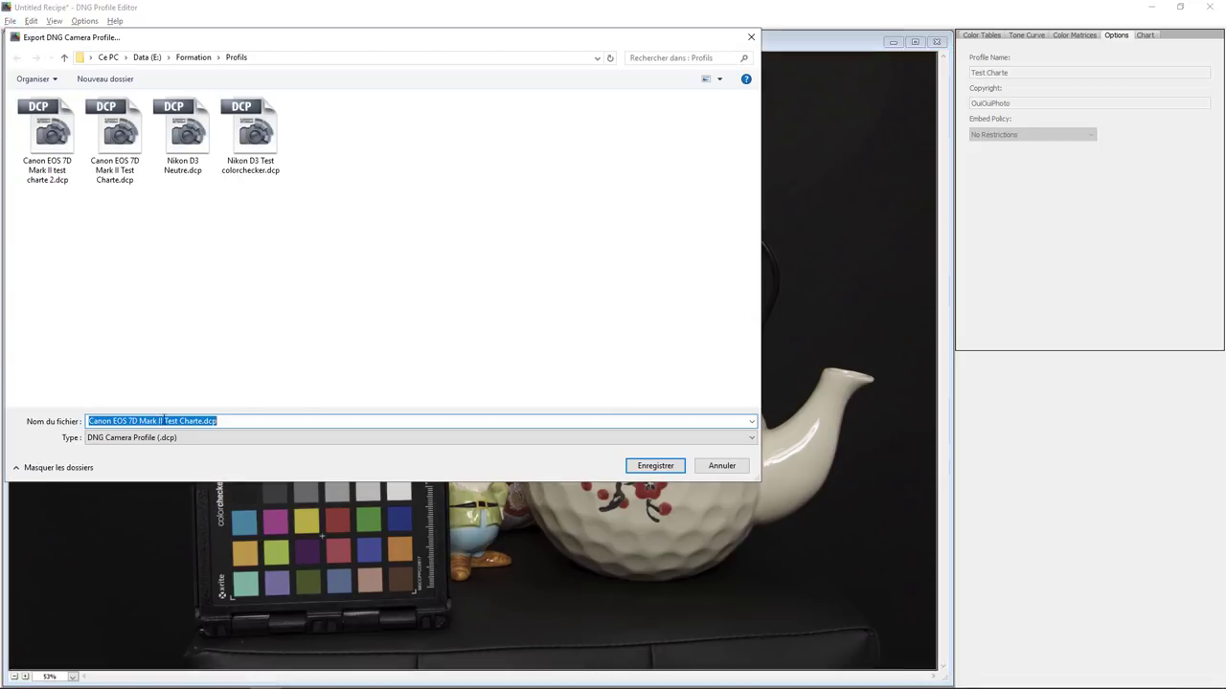
pyautogui.click(663, 467)
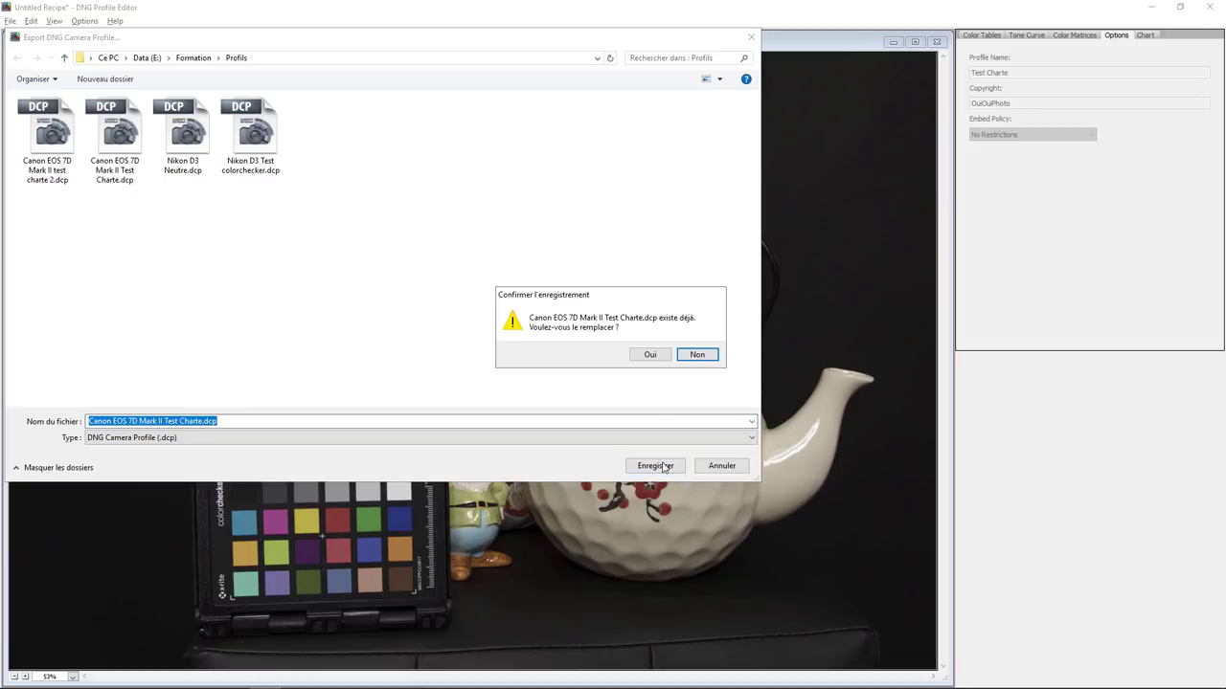
pyautogui.click(650, 356)
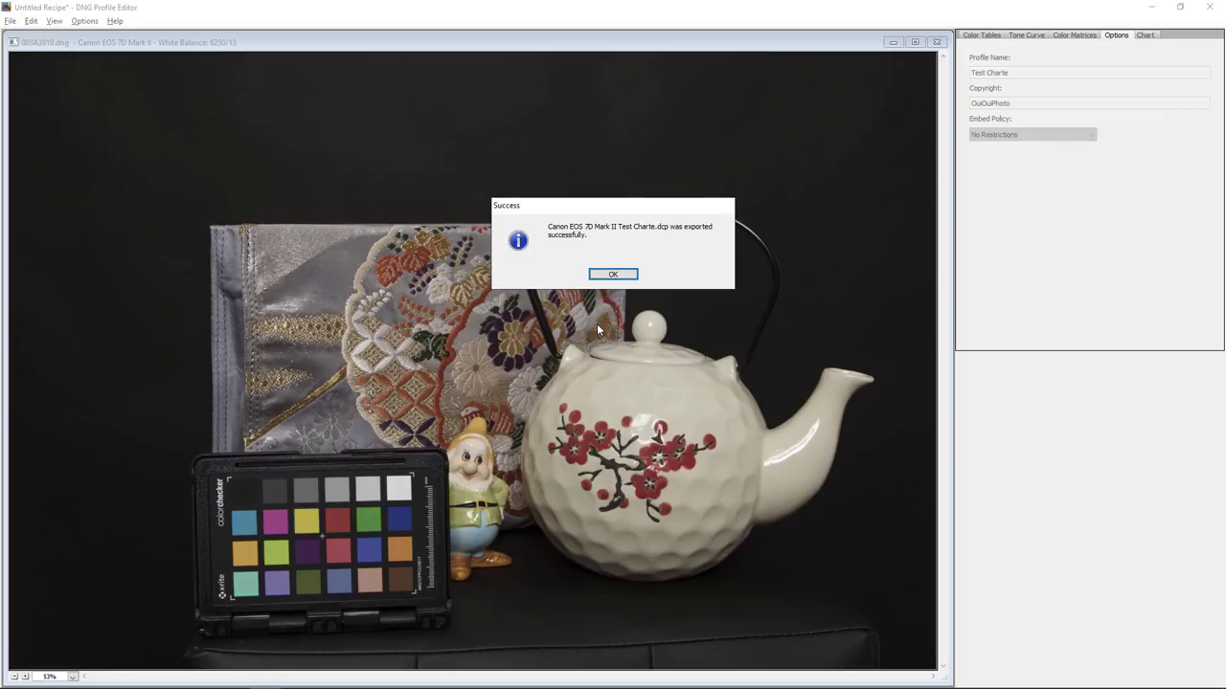
pyautogui.click(615, 275)
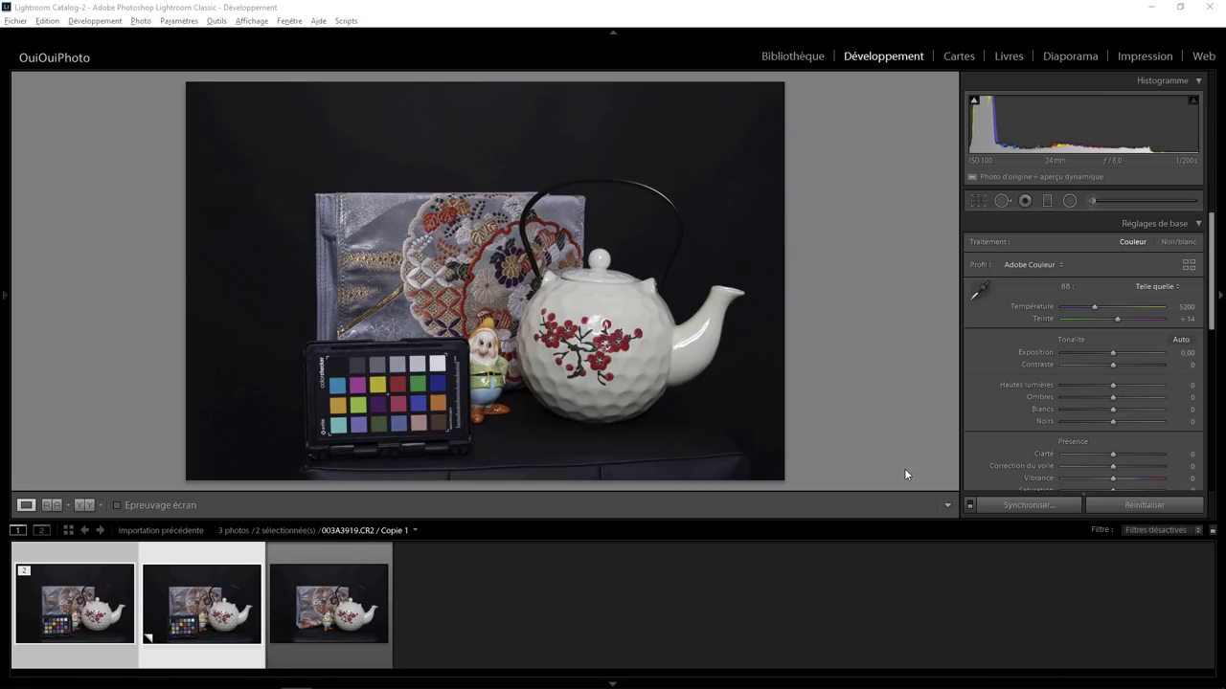
# Step: Apply the Appareil photo Neutre profile to the first photo from the Profile Browser
pyautogui.click(79, 624)
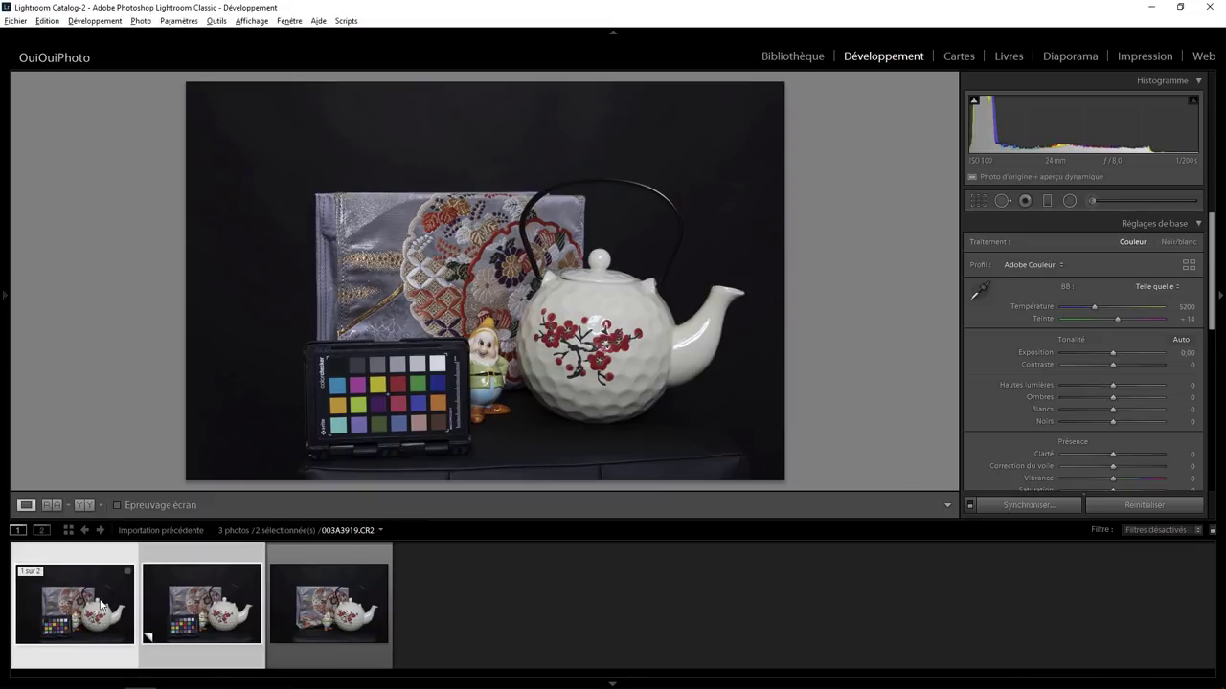
pyautogui.click(1033, 265)
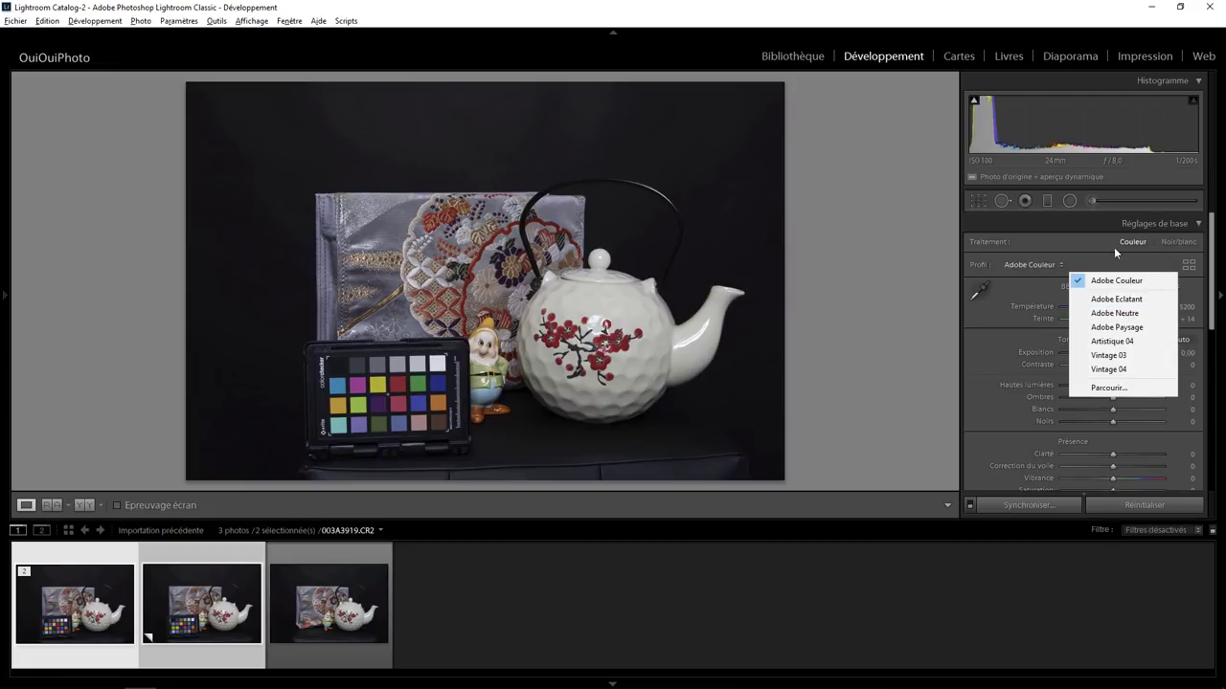
pyautogui.click(1190, 266)
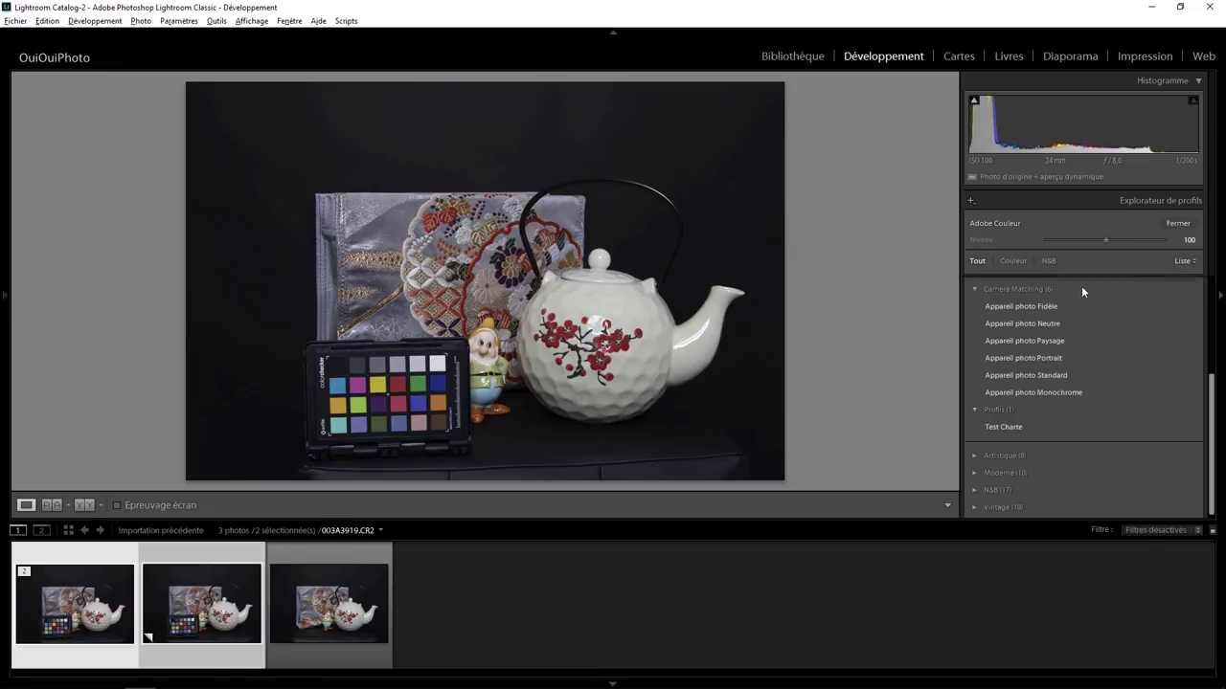
pyautogui.click(1032, 322)
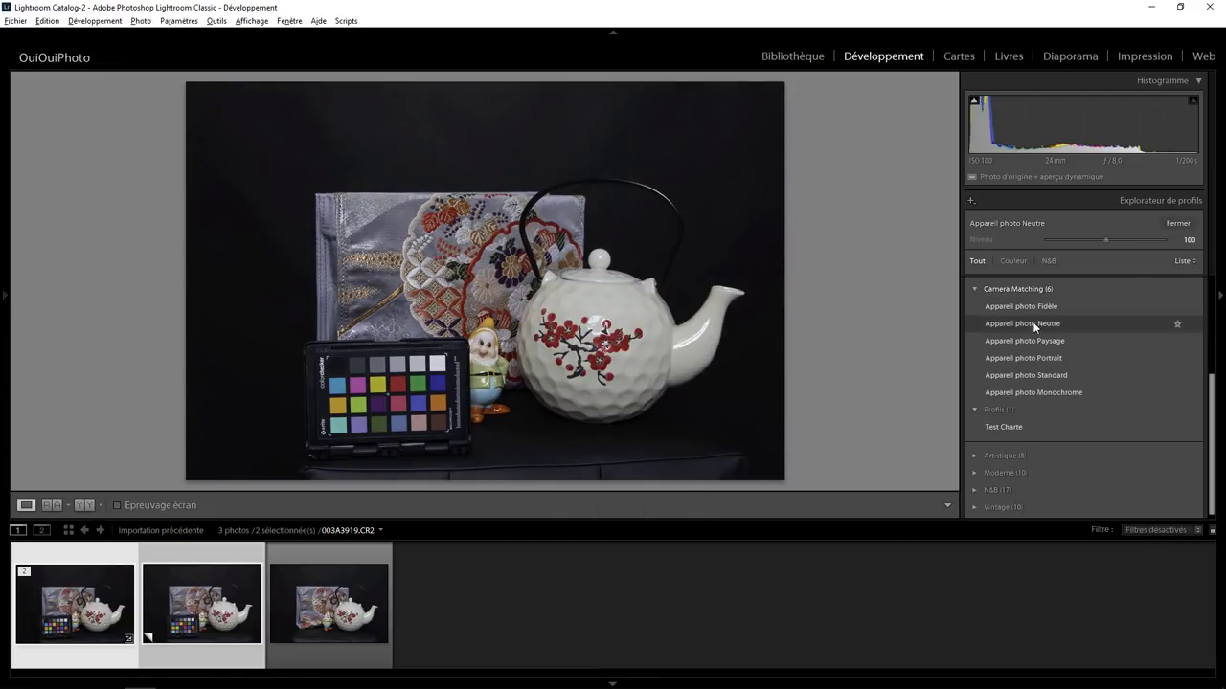
pyautogui.click(1175, 224)
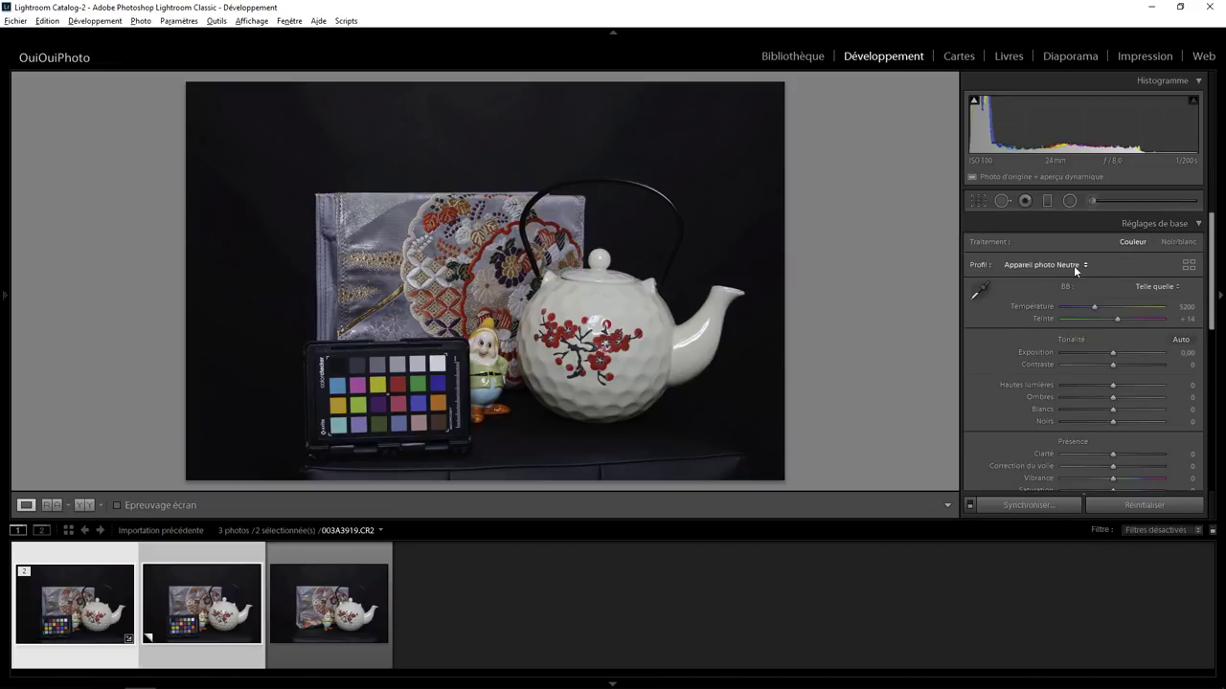
# Step: Set temperature 6250 and tint +13, then select the Copie 1 photo
pyautogui.click(1181, 306)
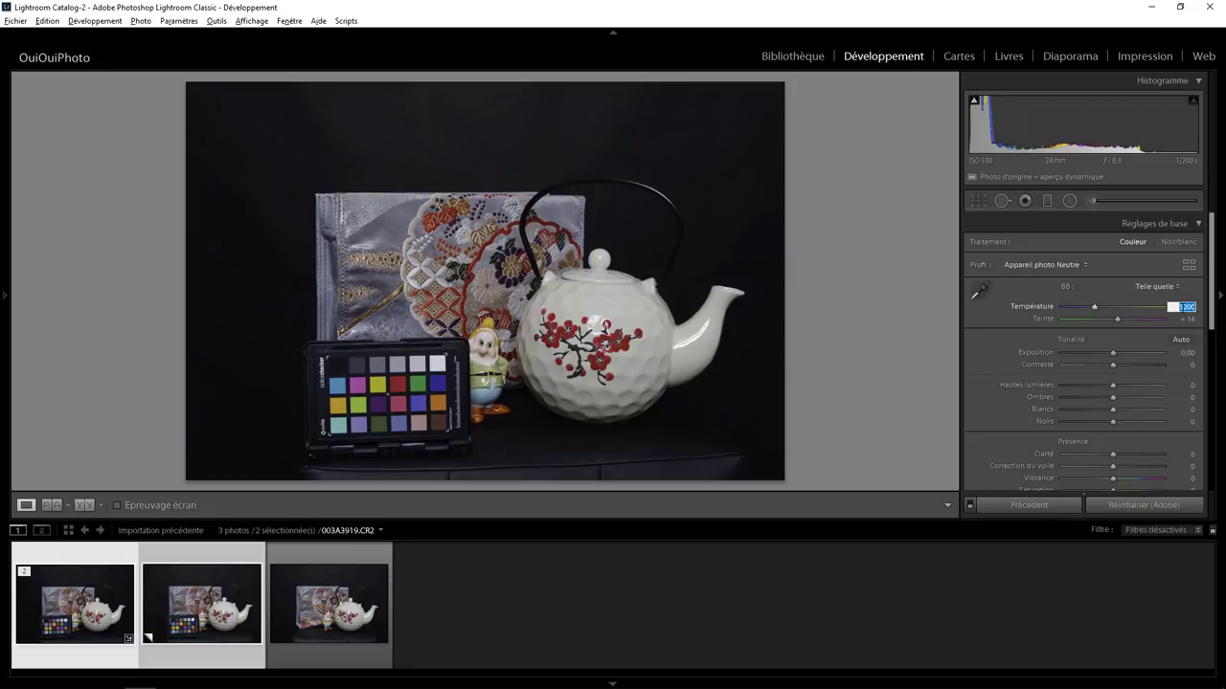
pyautogui.write('4250')
pyautogui.press('Tab')
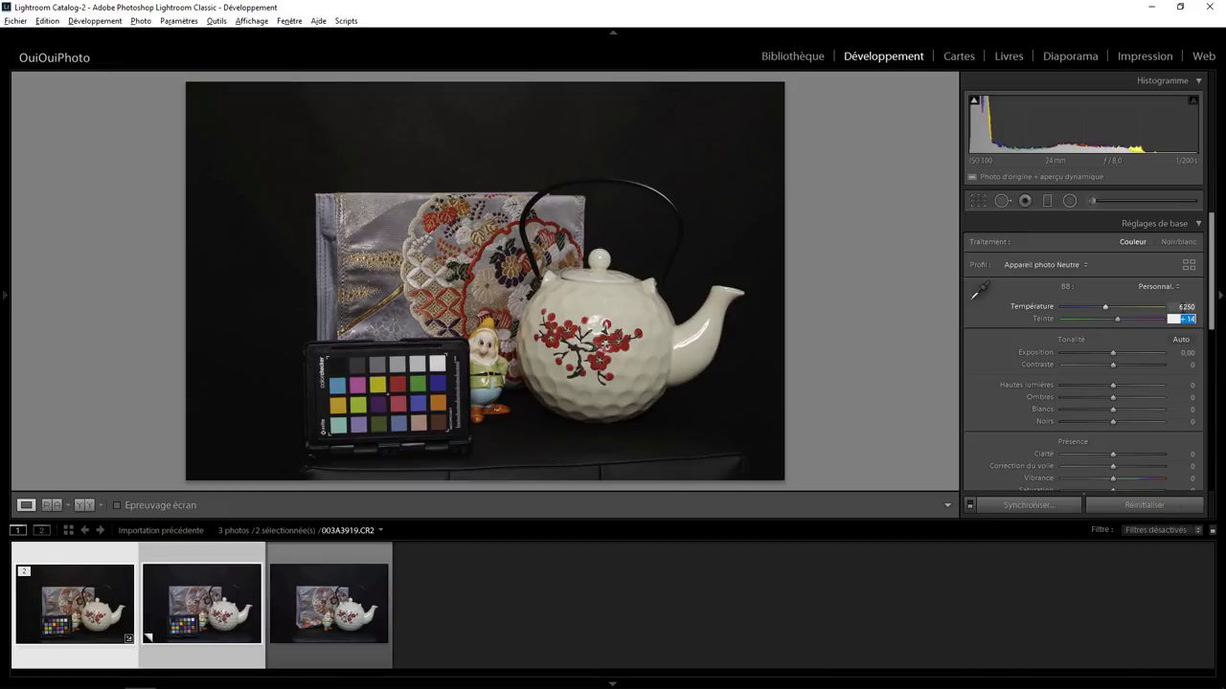
pyautogui.write('13')
pyautogui.press('Tab')
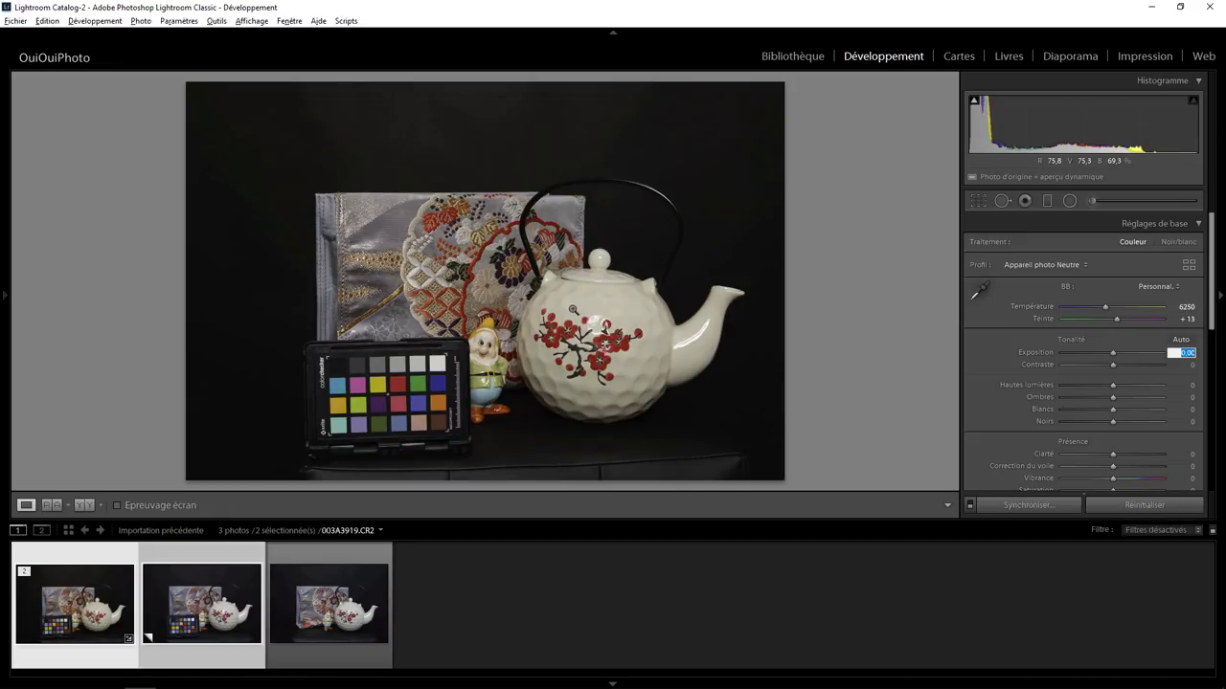
pyautogui.click(201, 603)
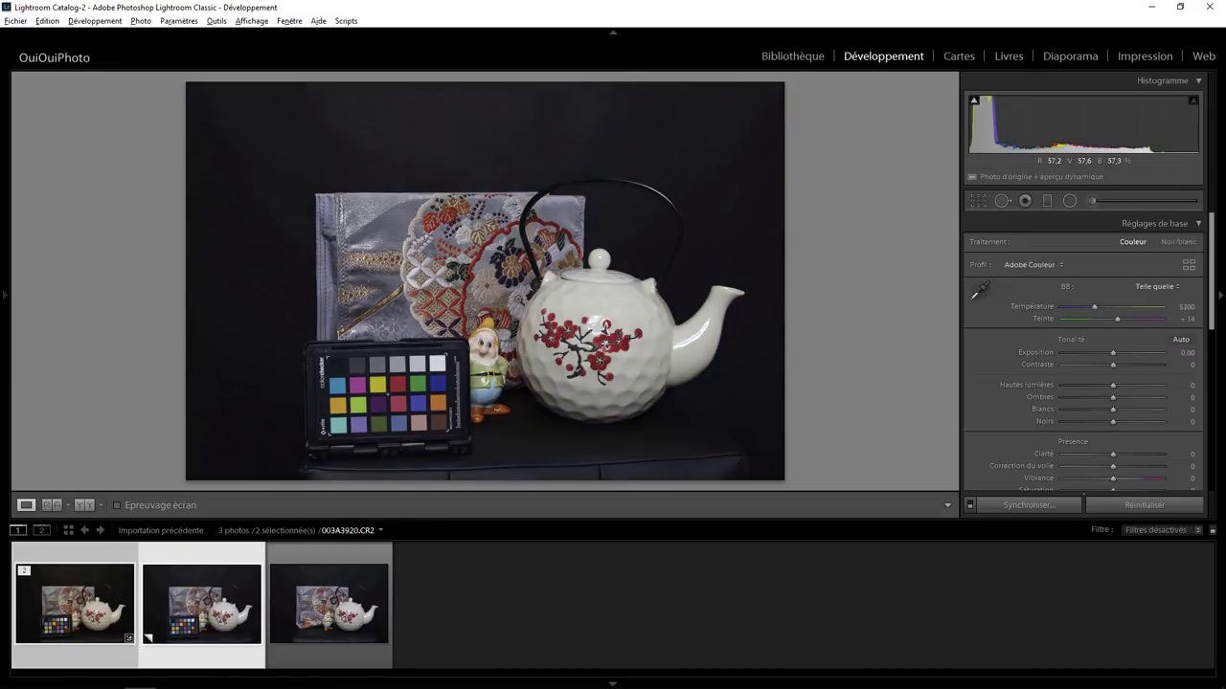
# Step: Import Canon EOS 7D Mark II Test Charte.dcp through the File menu's profile and preset import
pyautogui.click(15, 21)
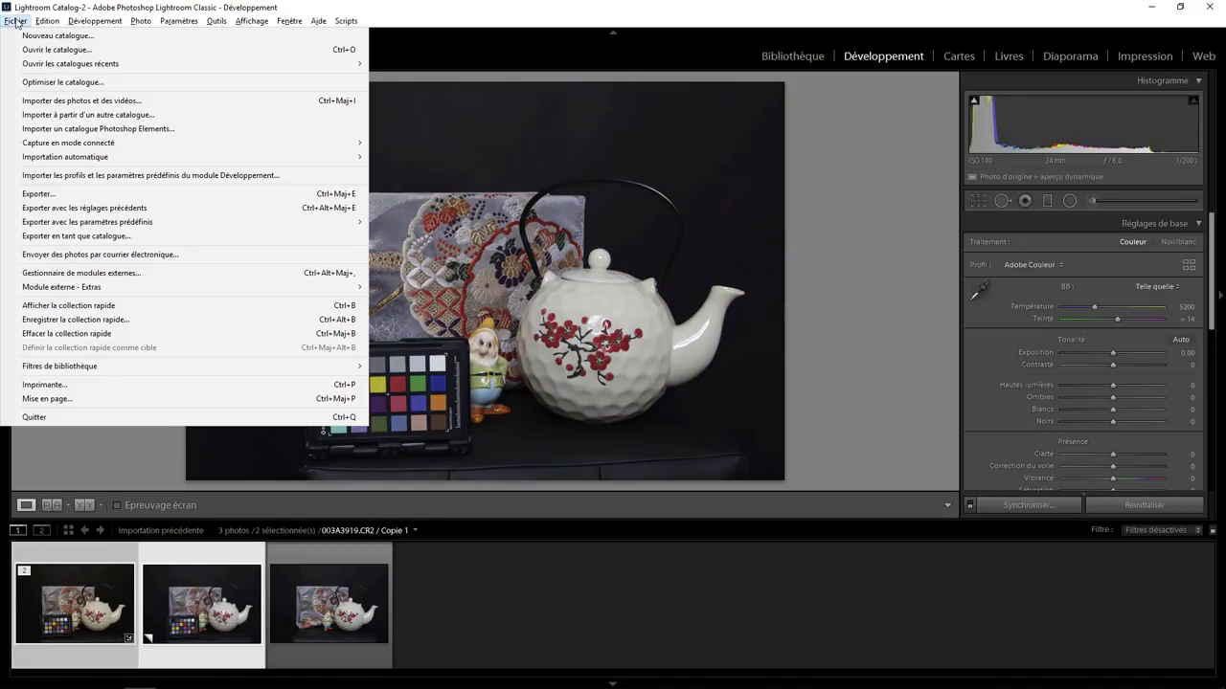
pyautogui.click(84, 176)
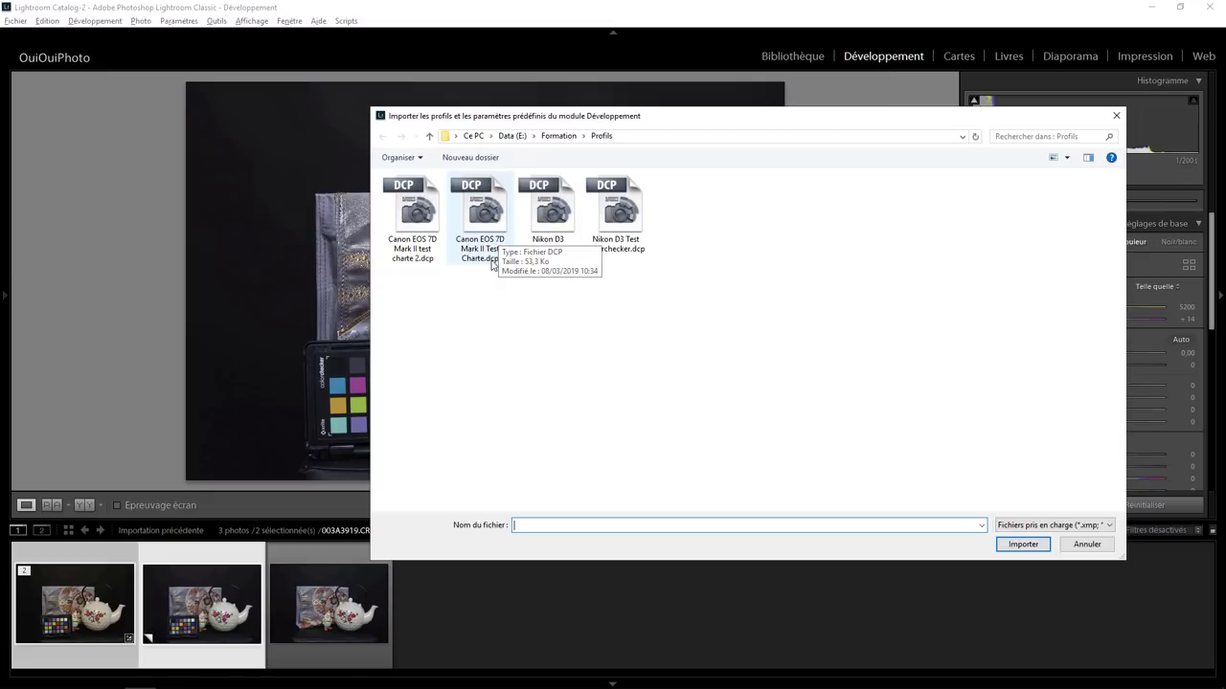
pyautogui.doubleClick(491, 219)
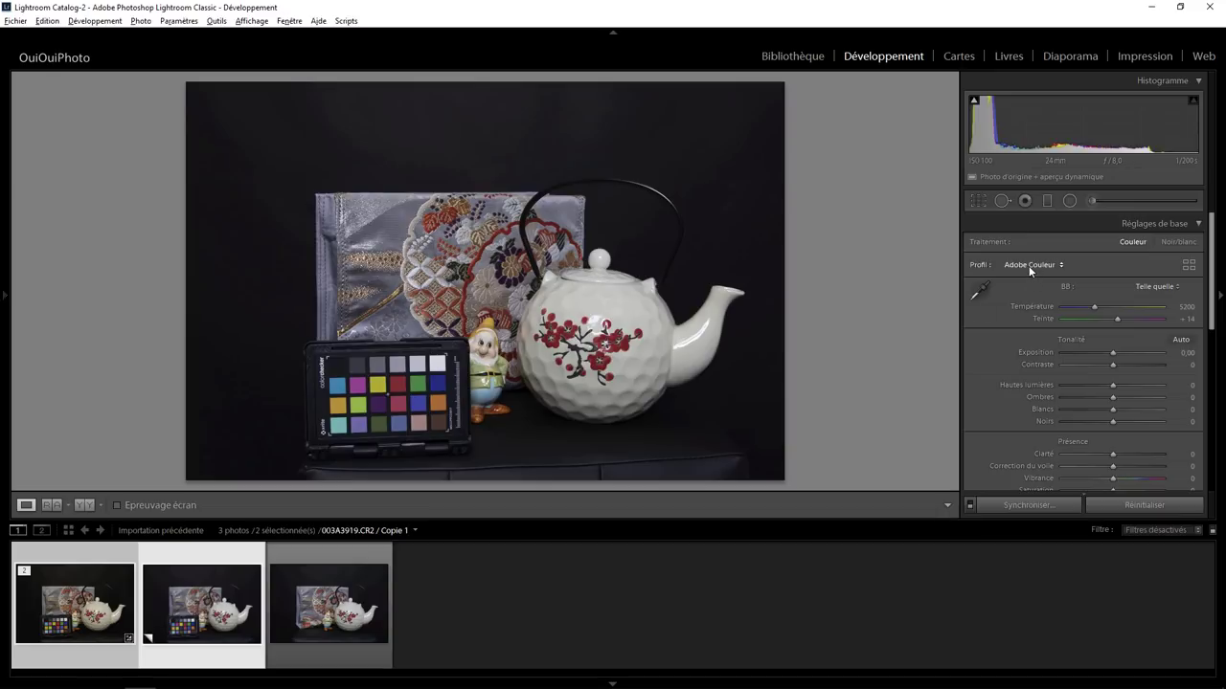
# Step: Apply the imported Test Charte profile to the Copie 1 photo
pyautogui.click(1188, 264)
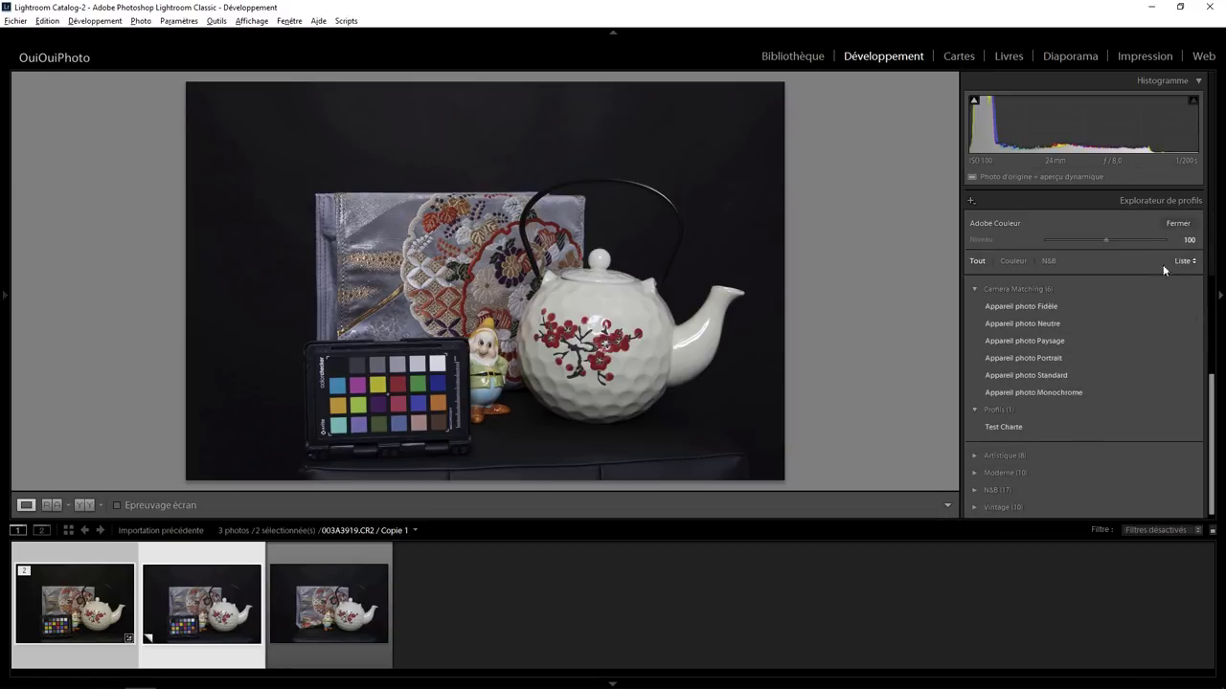
pyautogui.click(1006, 433)
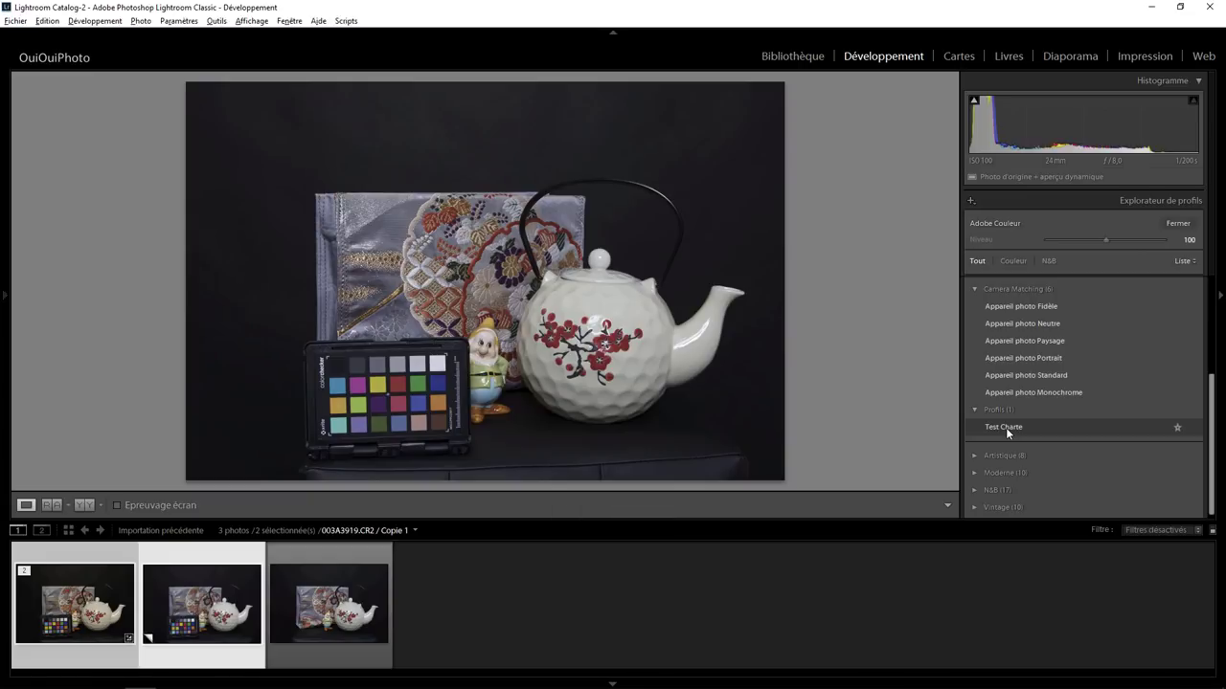
pyautogui.click(1006, 427)
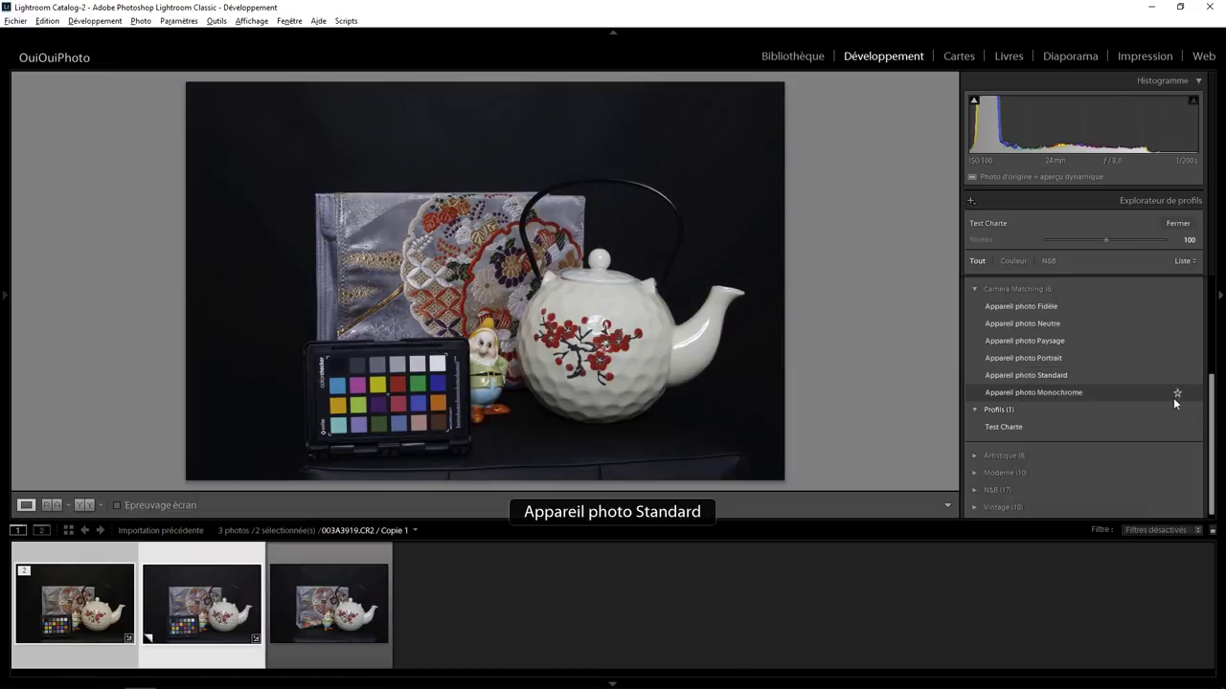
pyautogui.click(1178, 223)
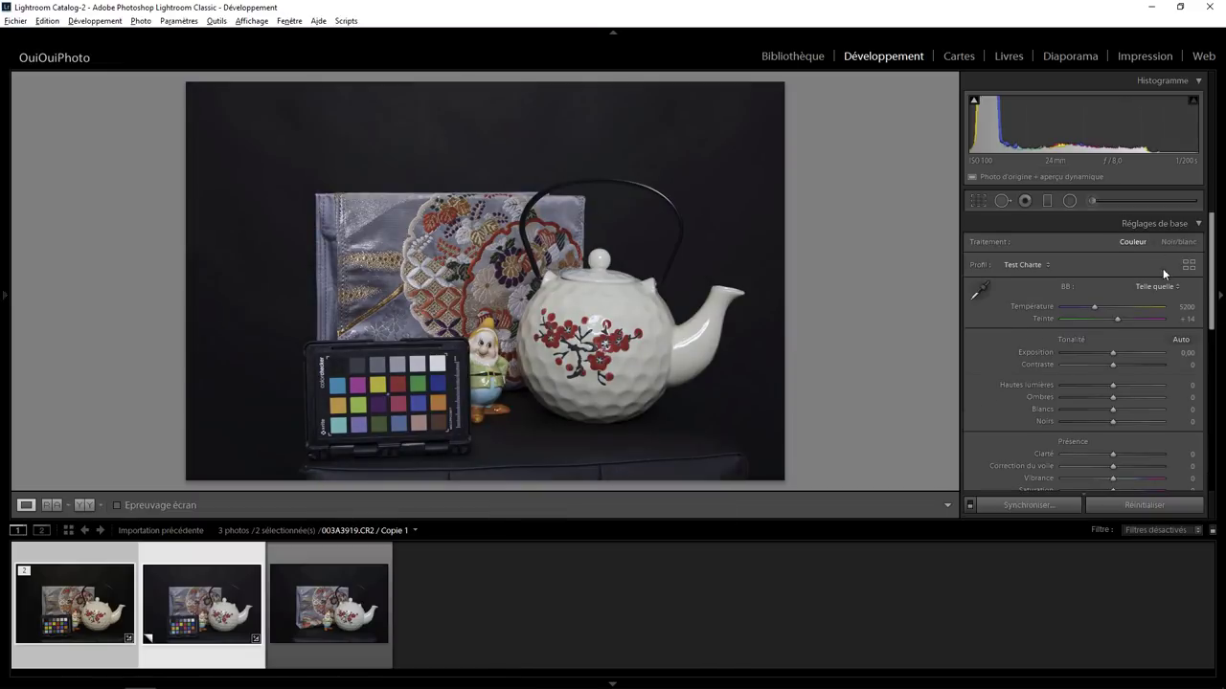
# Step: Set temperature 6250 and tint +13, then switch to the Library module
pyautogui.click(1185, 307)
pyautogui.write('74')
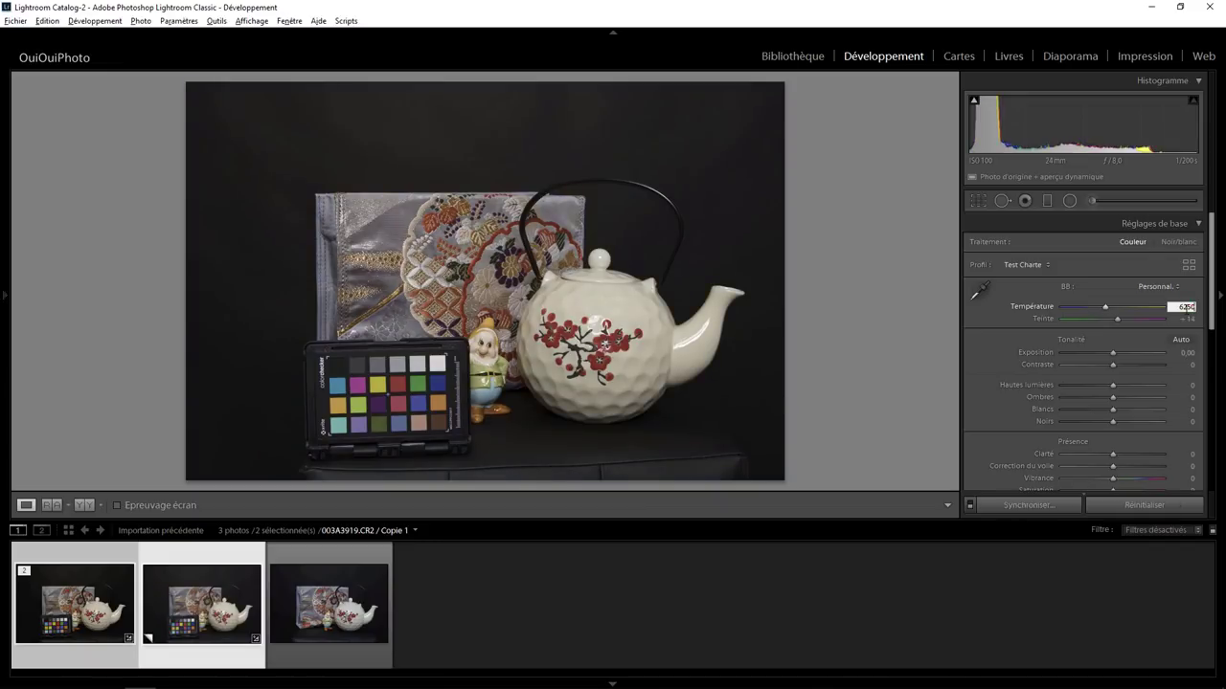
pyautogui.press('Tab')
pyautogui.press('Tab')
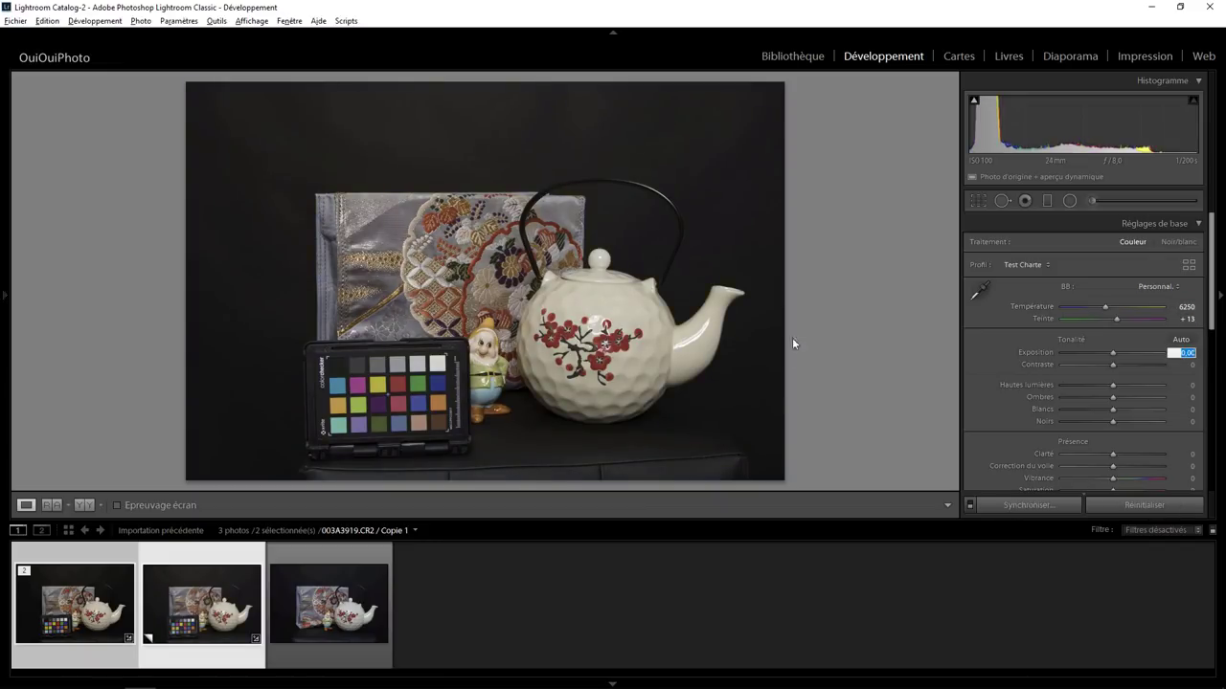
pyautogui.click(791, 55)
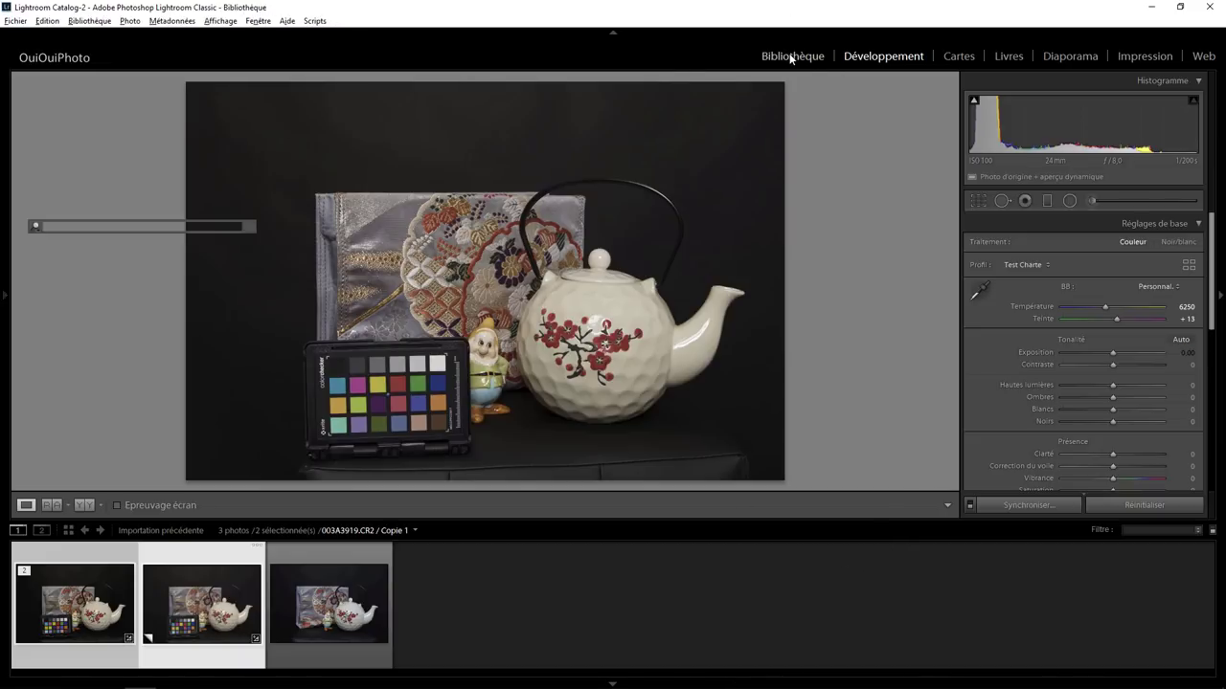
# Step: Compare both chart photo versions side by side with left, right and filmstrip panels hidden
pyautogui.click(138, 555)
pyautogui.keyDown('ctrl'); pyautogui.click(170, 552); pyautogui.keyUp('ctrl')
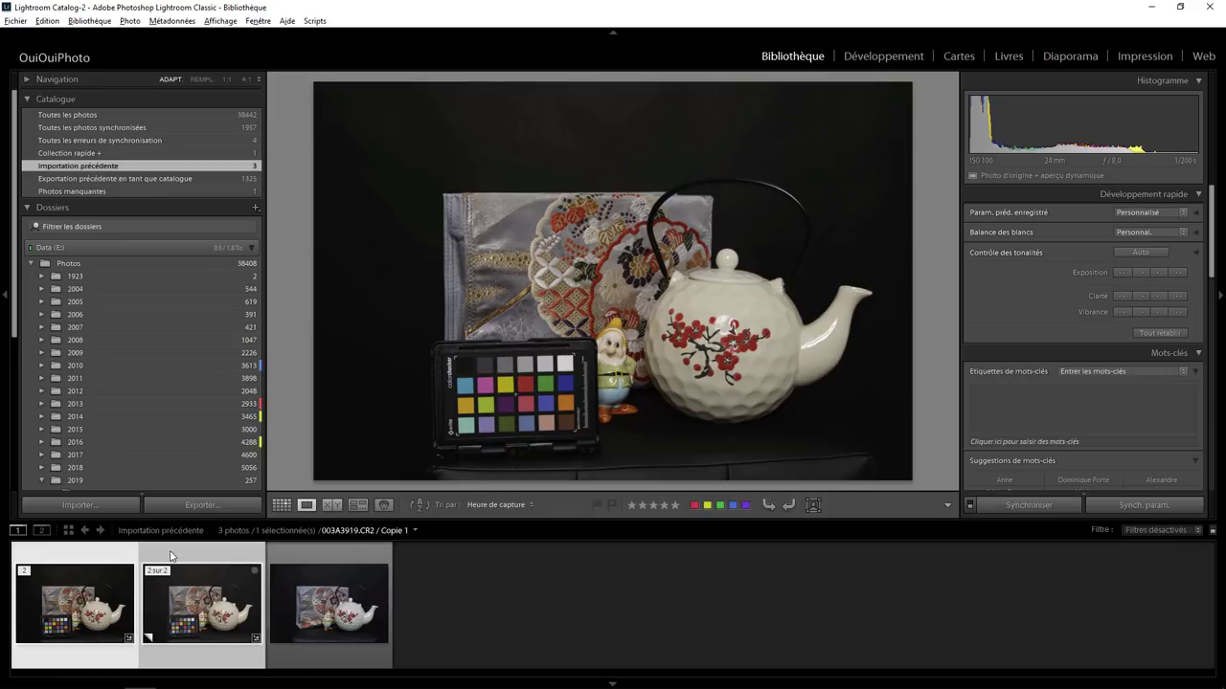
pyautogui.click(335, 506)
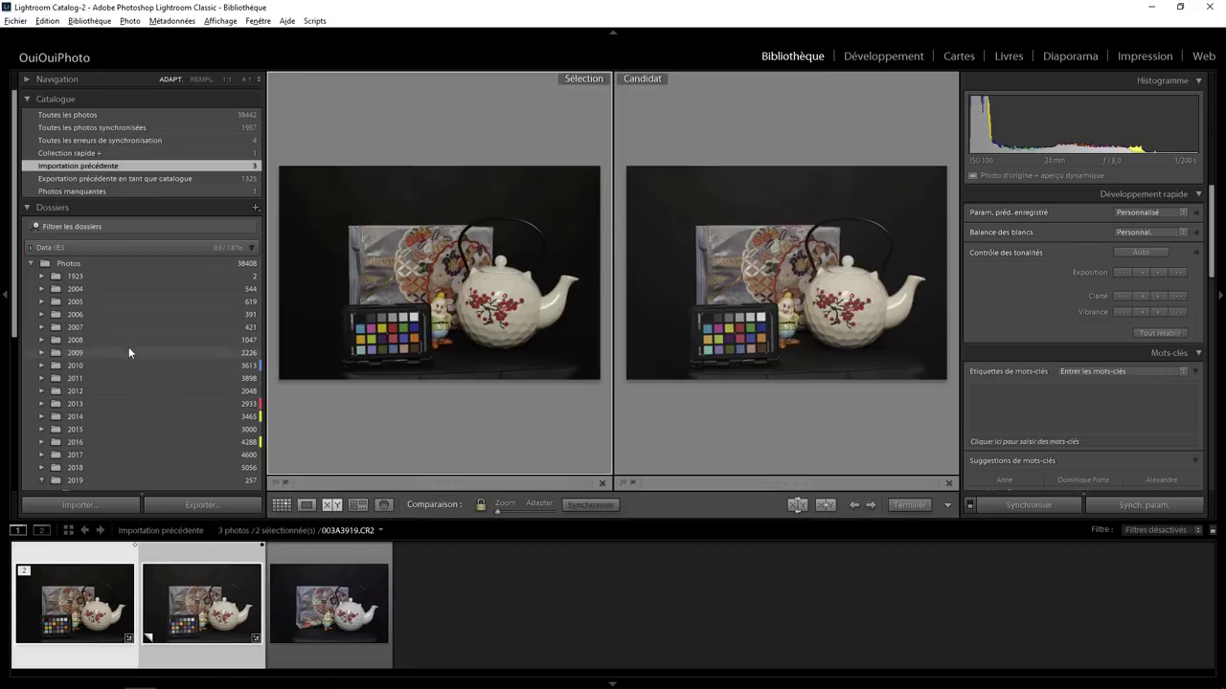
pyautogui.click(6, 299)
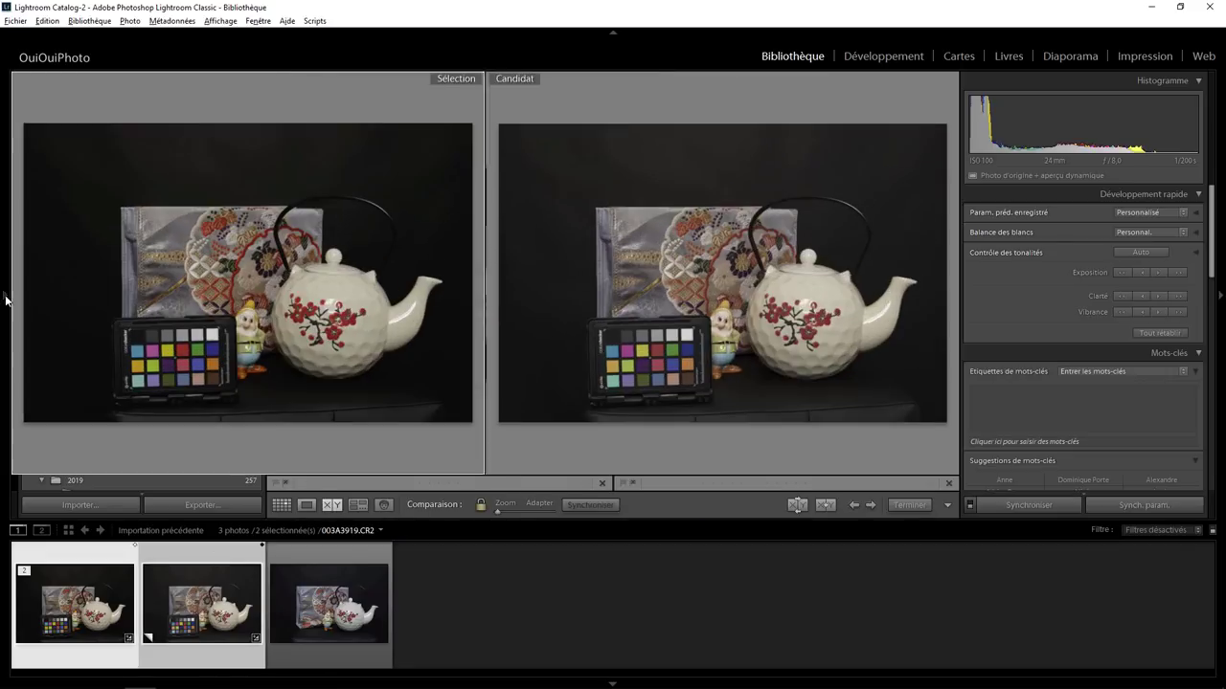
pyautogui.click(1221, 297)
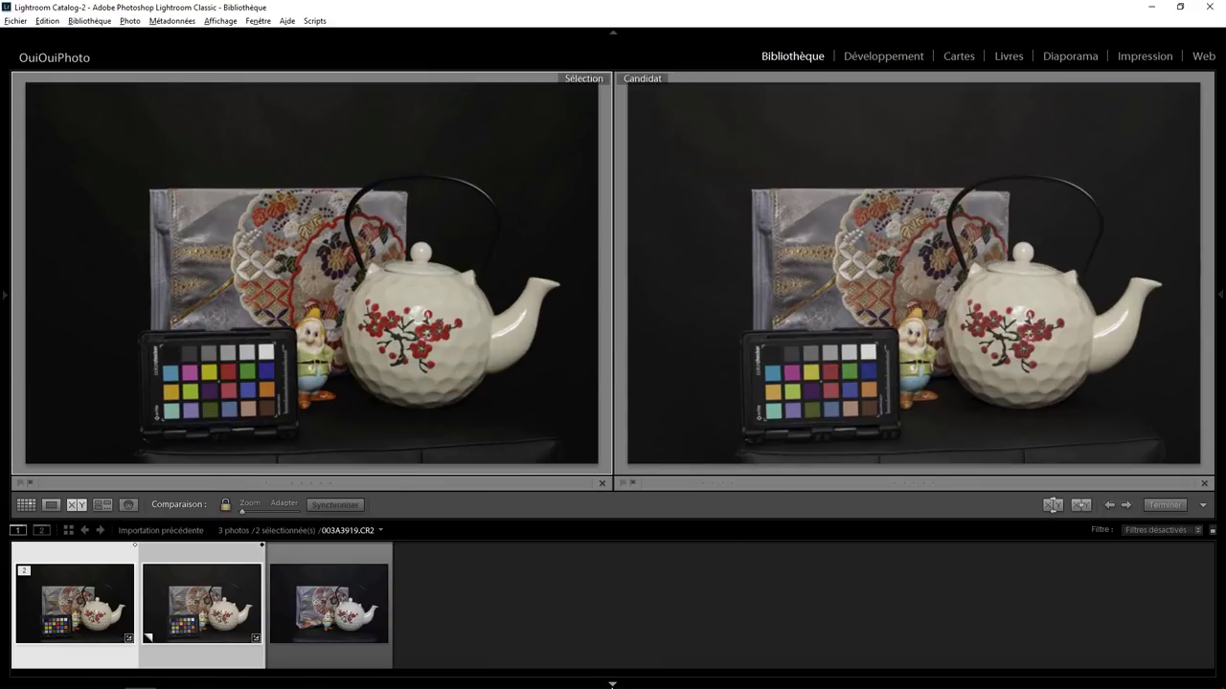
pyautogui.click(613, 685)
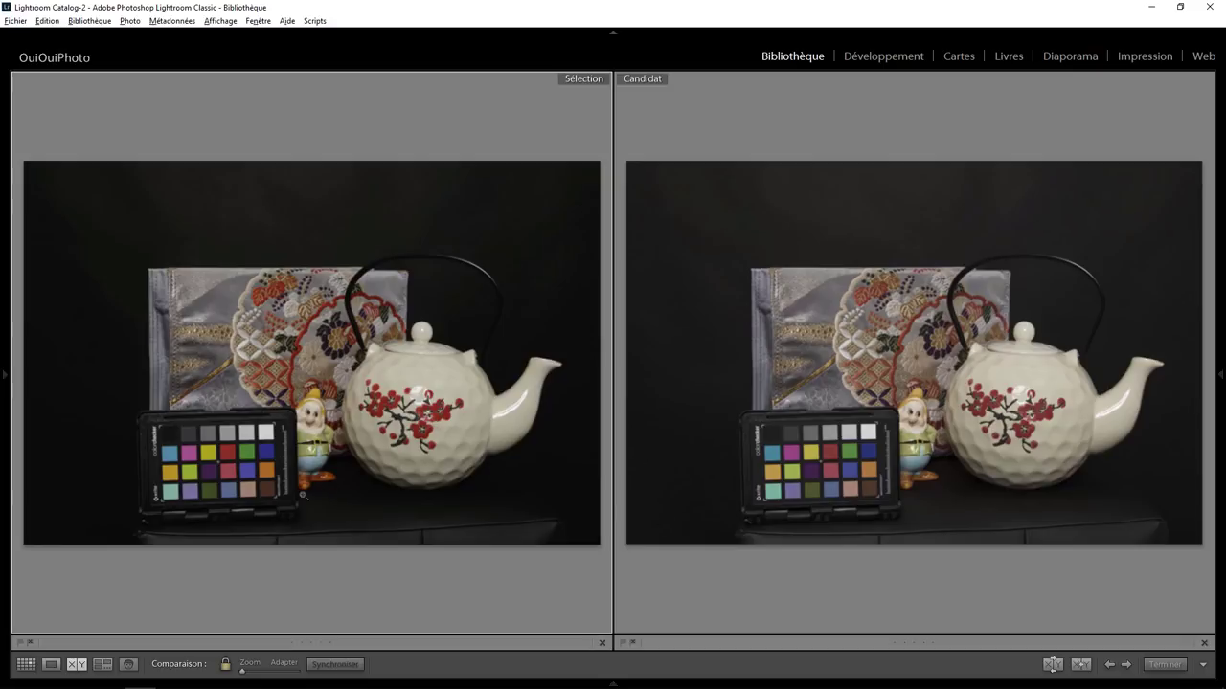
pyautogui.click(337, 506)
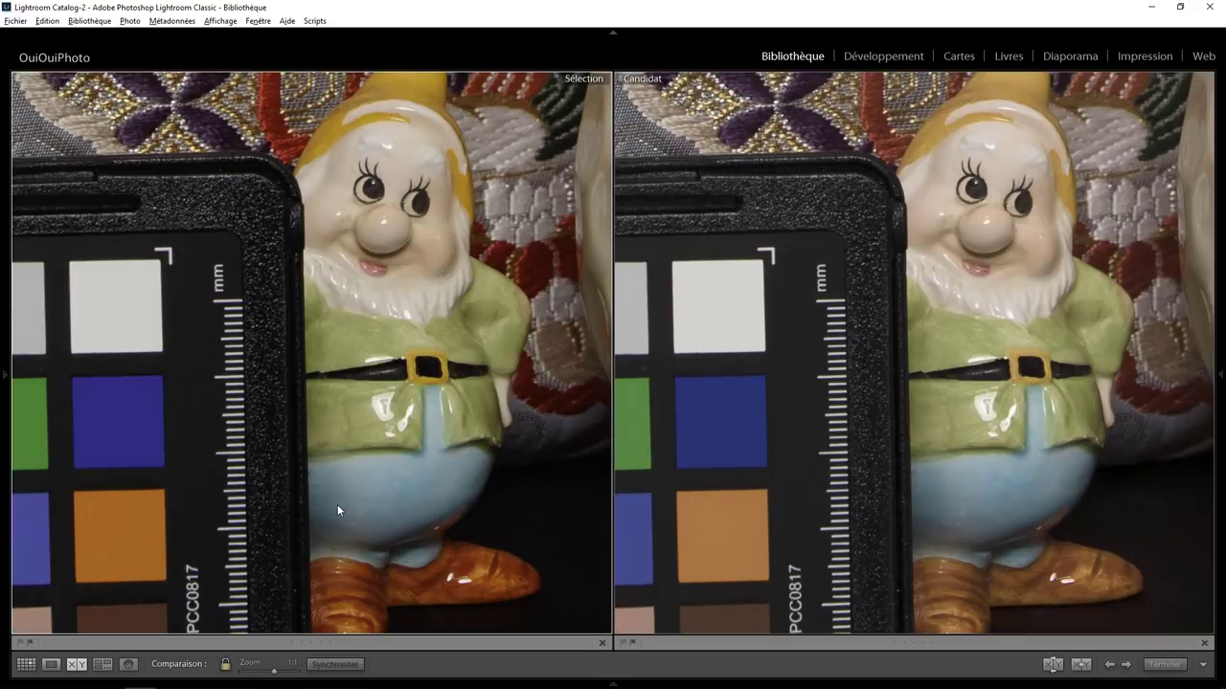
pyautogui.moveTo(399, 526); pyautogui.dragTo(393, 358)
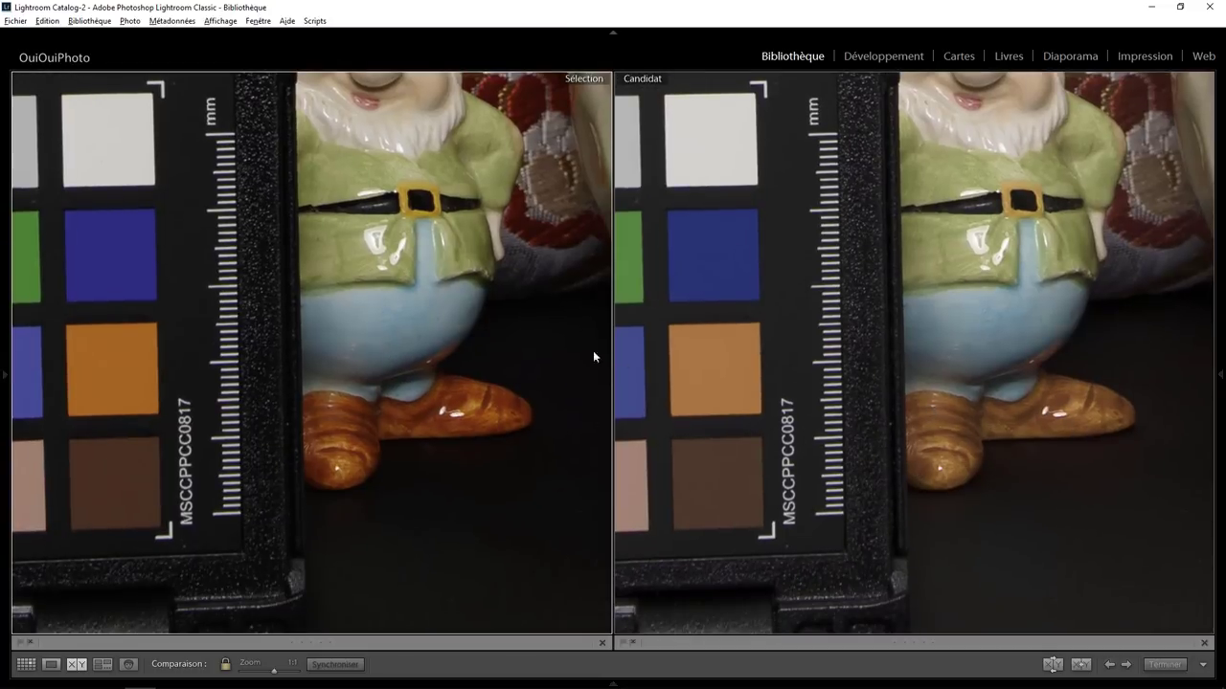
pyautogui.moveTo(454, 249); pyautogui.dragTo(485, 313)
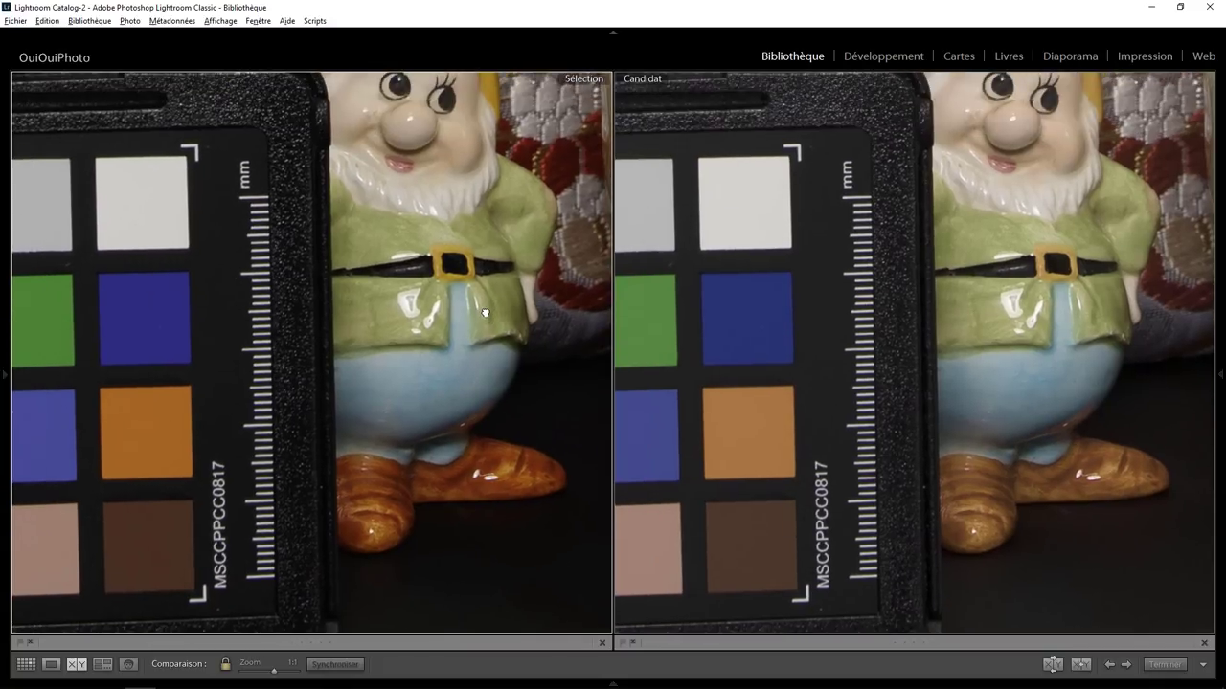
pyautogui.moveTo(422, 266)
pyautogui.mouseDown()
pyautogui.moveTo(527, 281)
pyautogui.moveTo(439, 484)
pyautogui.mouseUp()
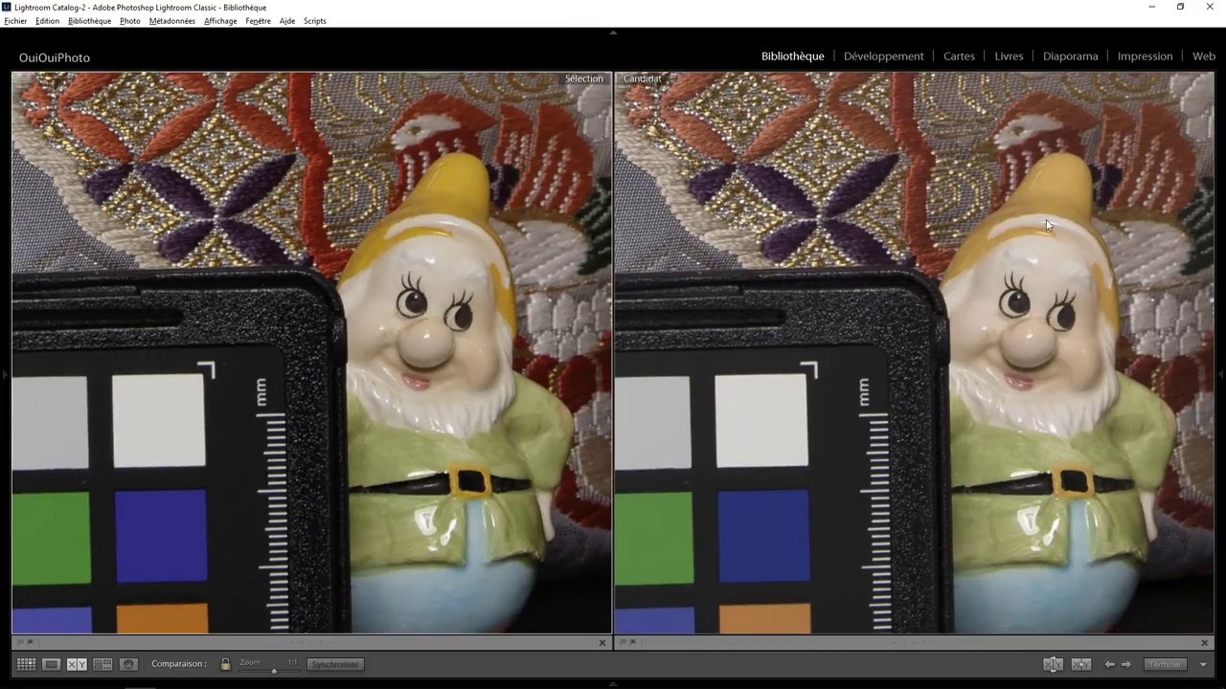
pyautogui.moveTo(1071, 195)
pyautogui.mouseDown()
pyautogui.moveTo(939, 272)
pyautogui.moveTo(912, 272)
pyautogui.mouseUp()
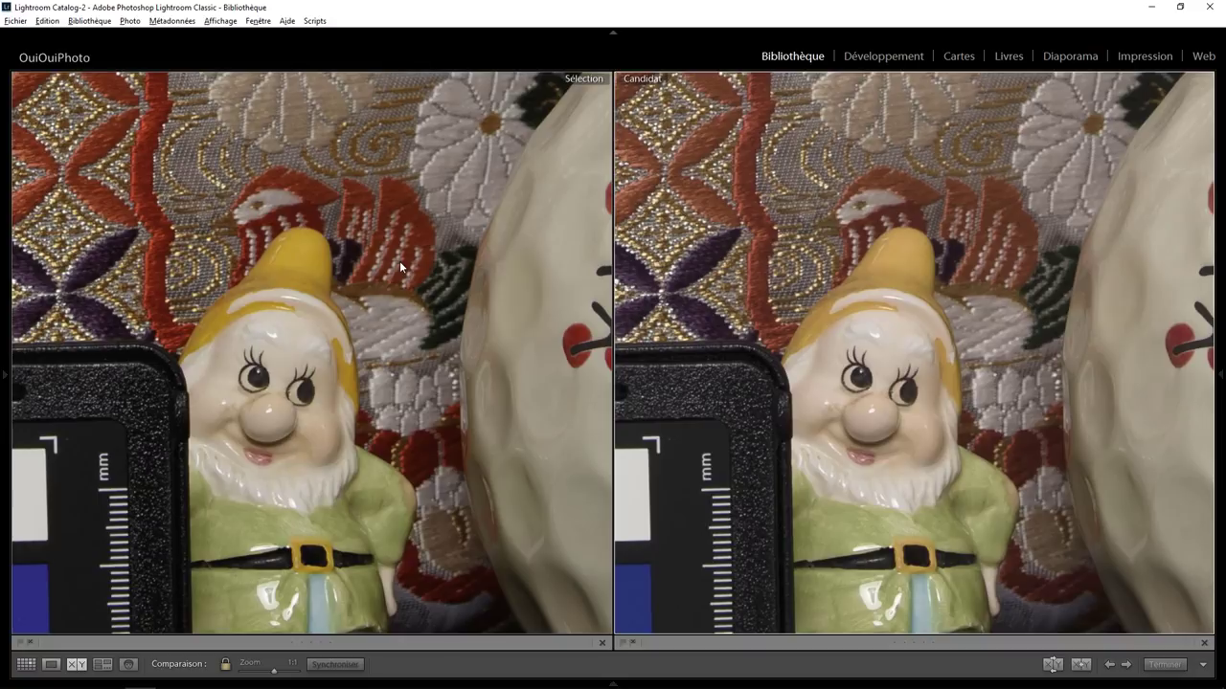
pyautogui.moveTo(403, 452); pyautogui.dragTo(476, 231)
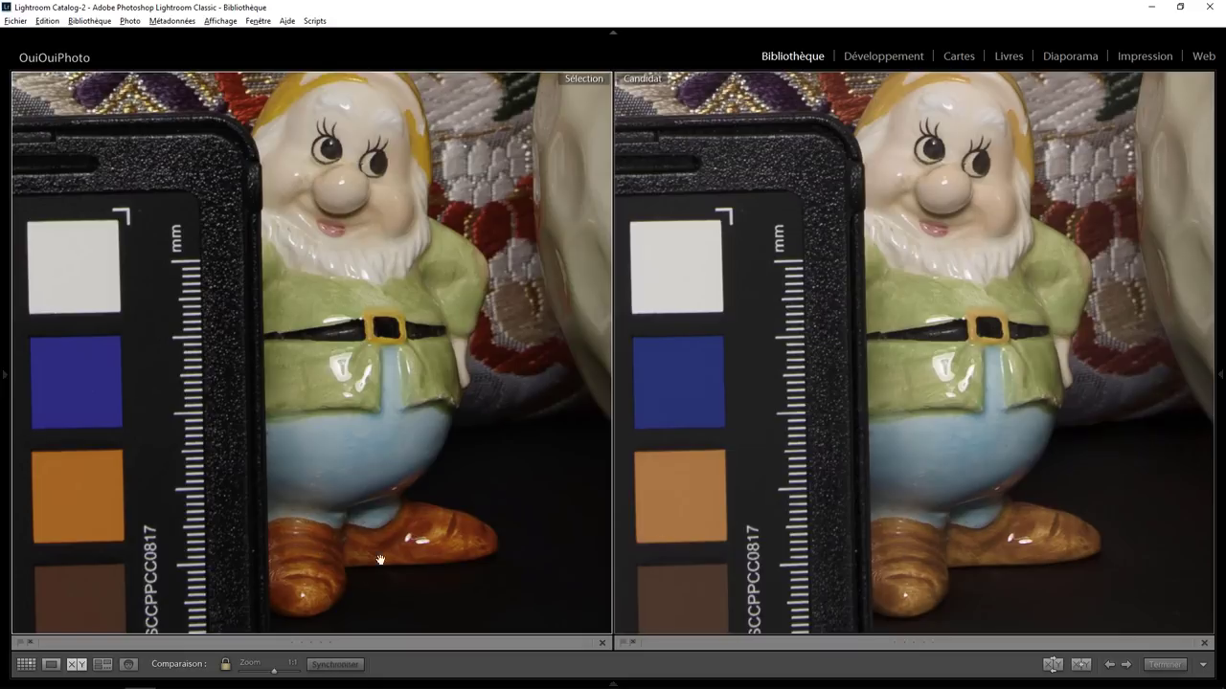
pyautogui.moveTo(406, 354); pyautogui.dragTo(600, 335)
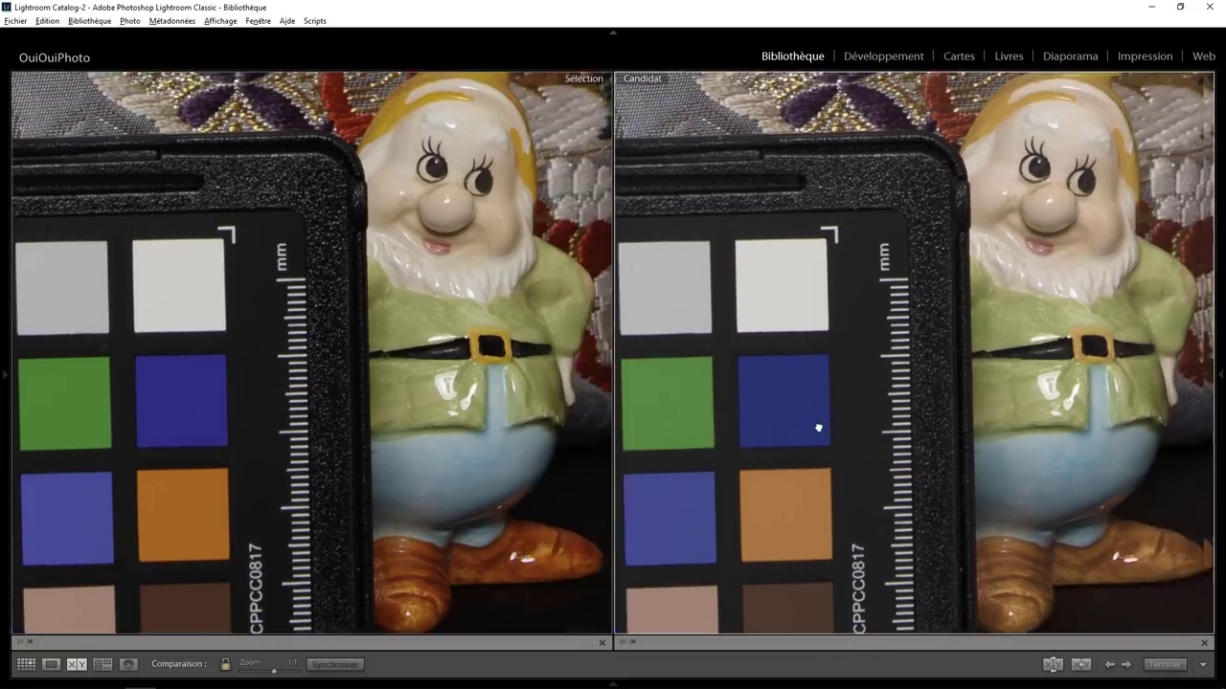
pyautogui.moveTo(859, 394); pyautogui.dragTo(791, 219)
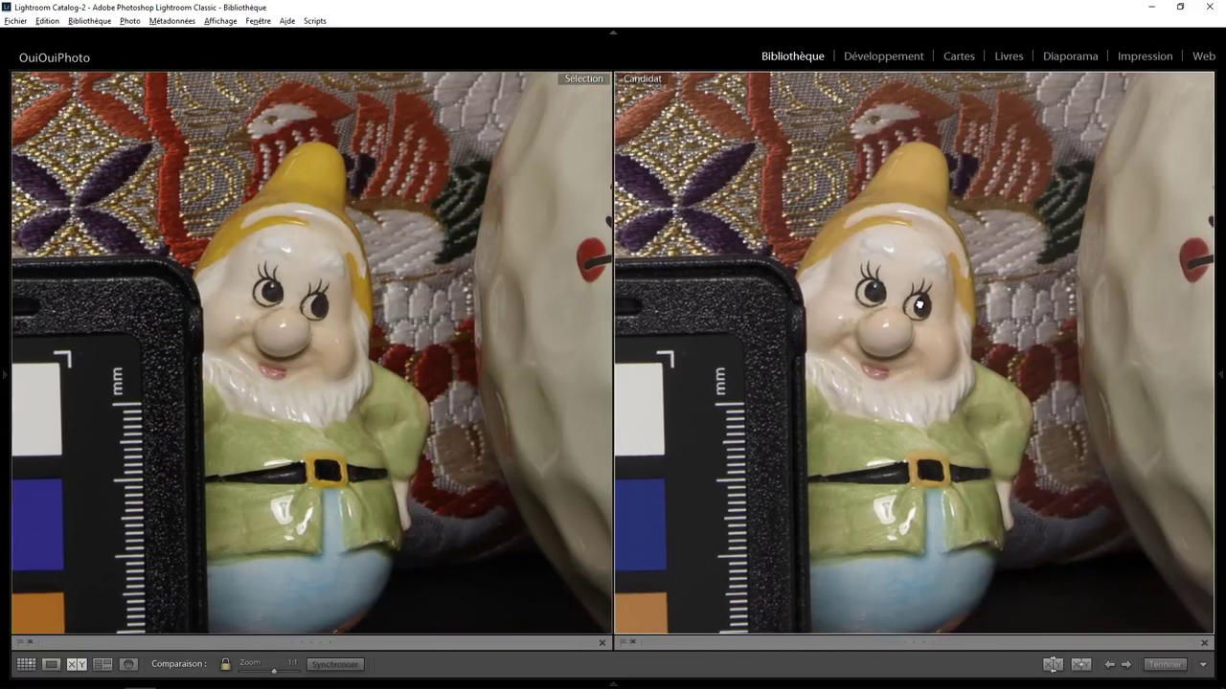
pyautogui.click(791, 219)
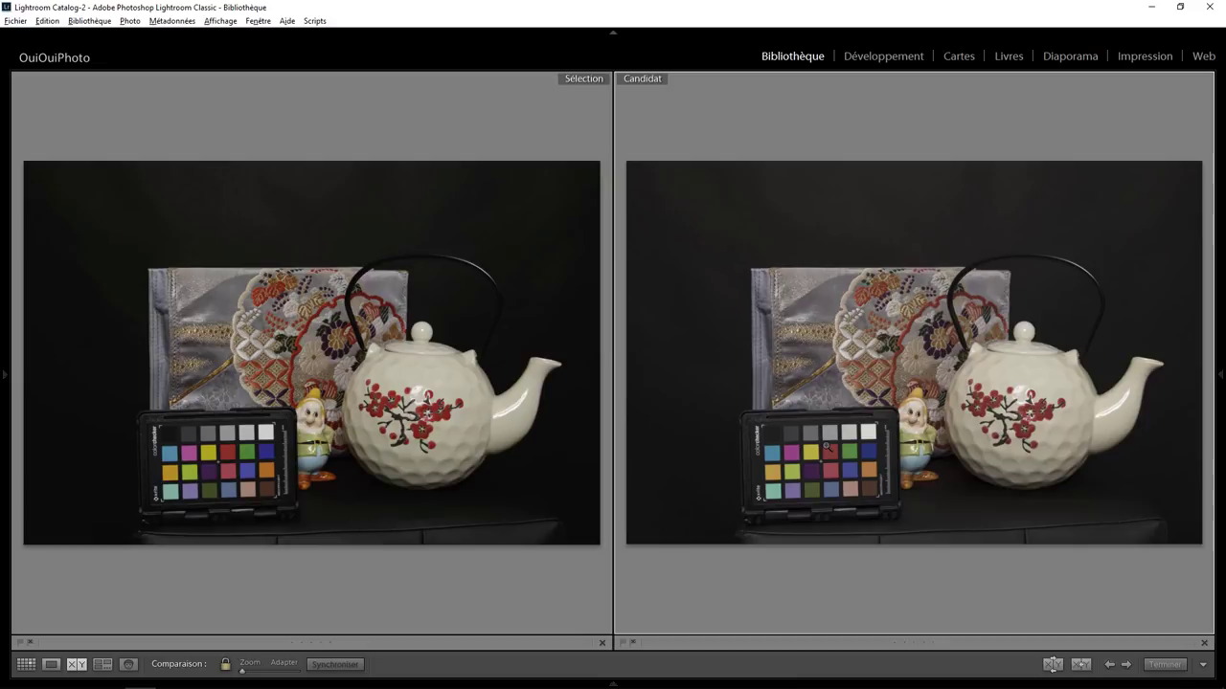
# Step: Bring back the filmstrip and open the chart photo's Copie 1 in Develop
pyautogui.click(615, 682)
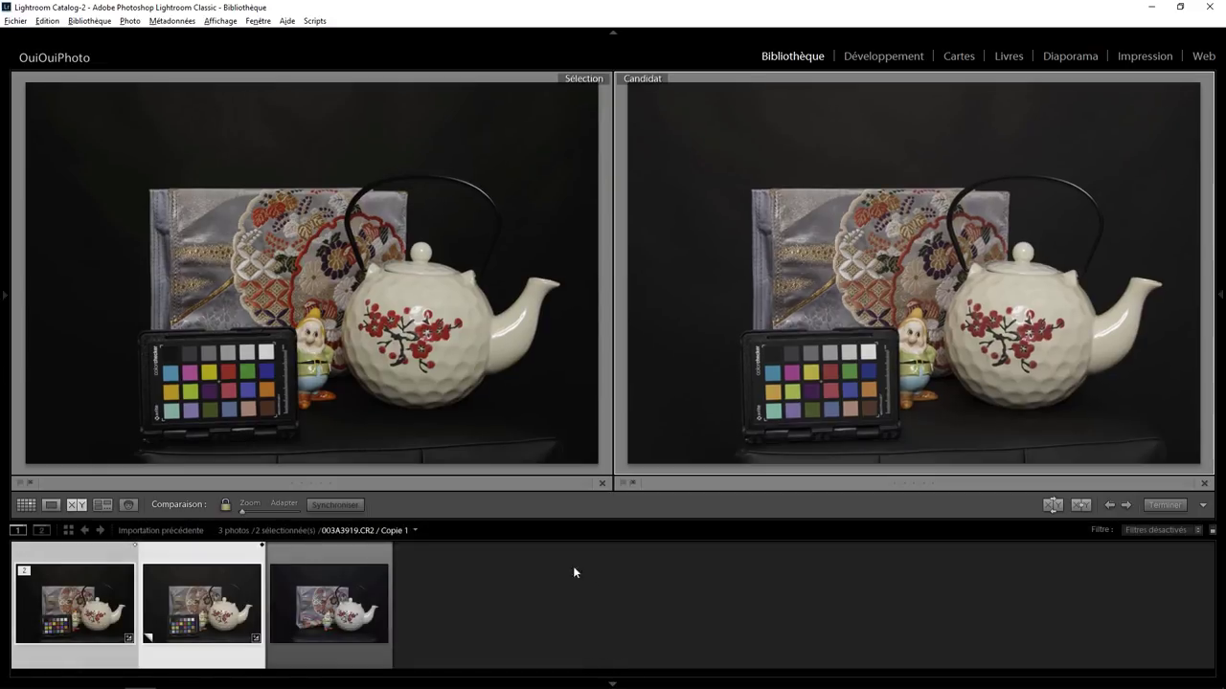
pyautogui.press('Right')
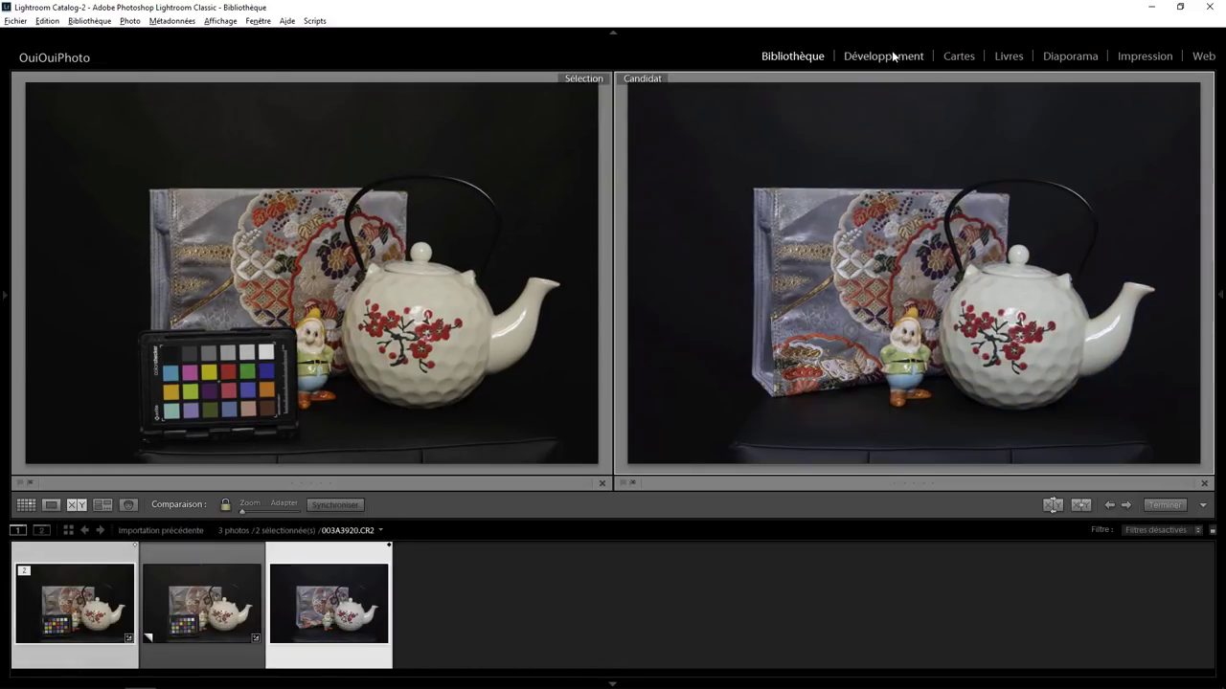
pyautogui.click(892, 57)
pyautogui.click(226, 602)
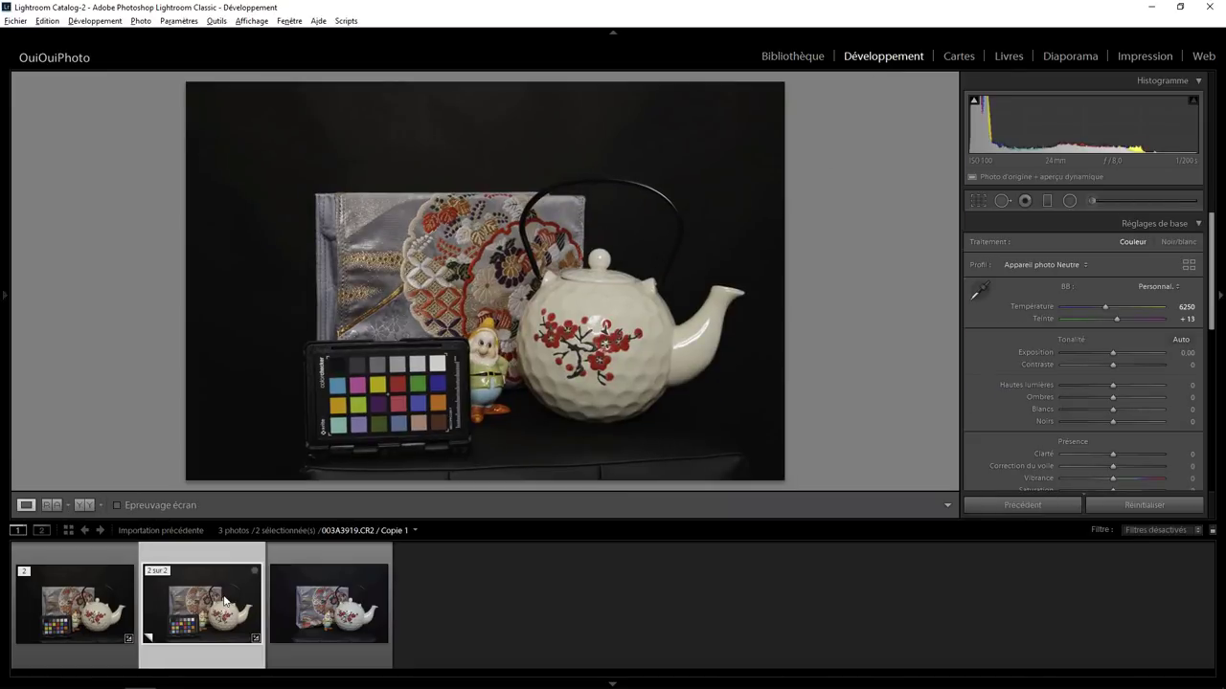
# Step: Copy all develop settings from Copie 1 and paste them onto 003A3920.CR2
pyautogui.press('shift')
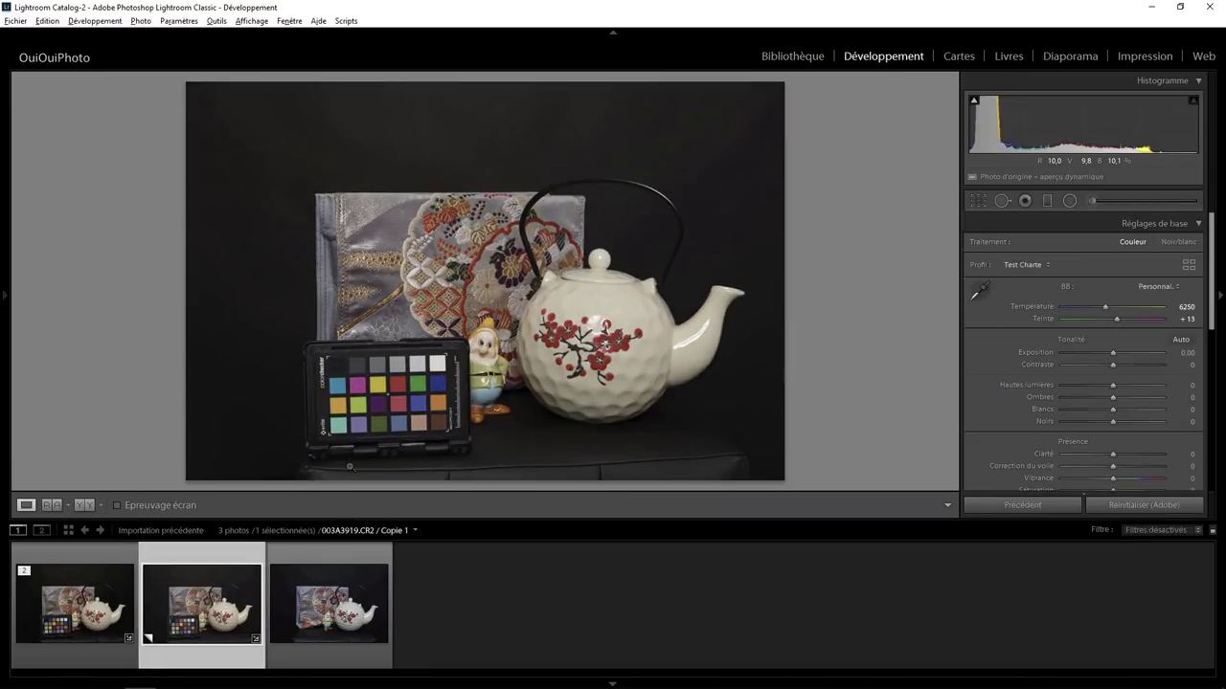
pyautogui.hotkey('ctrl', 'shift', 'c')
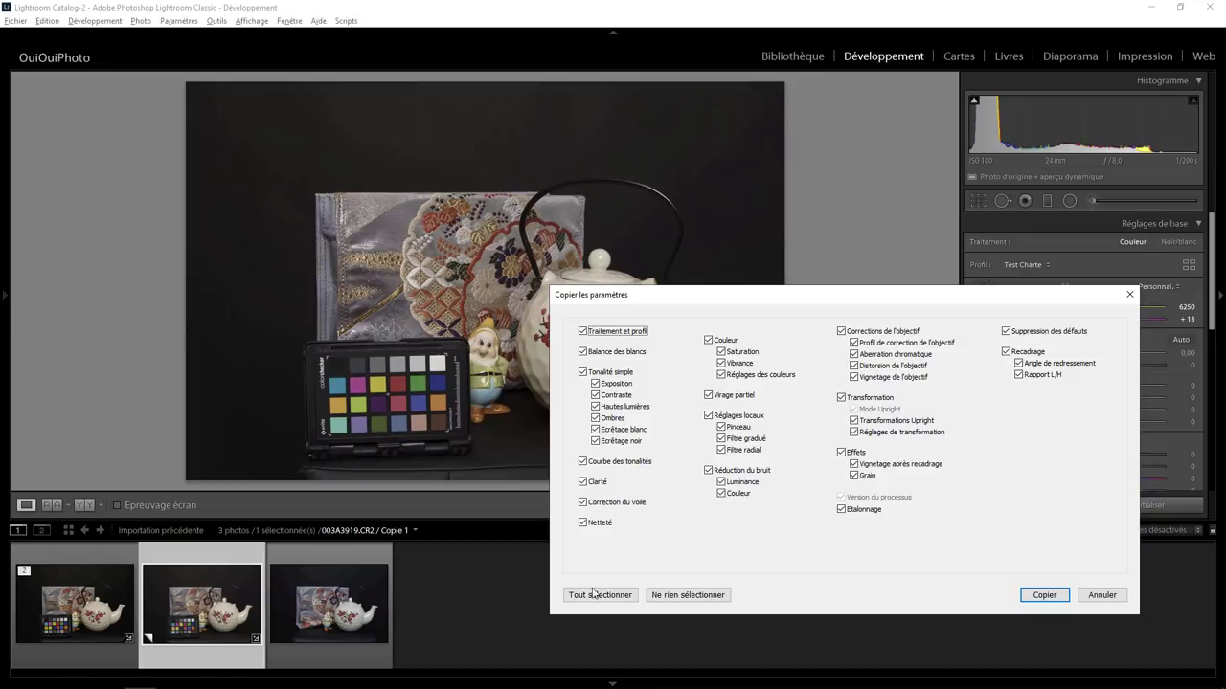
pyautogui.click(596, 594)
pyautogui.click(1044, 594)
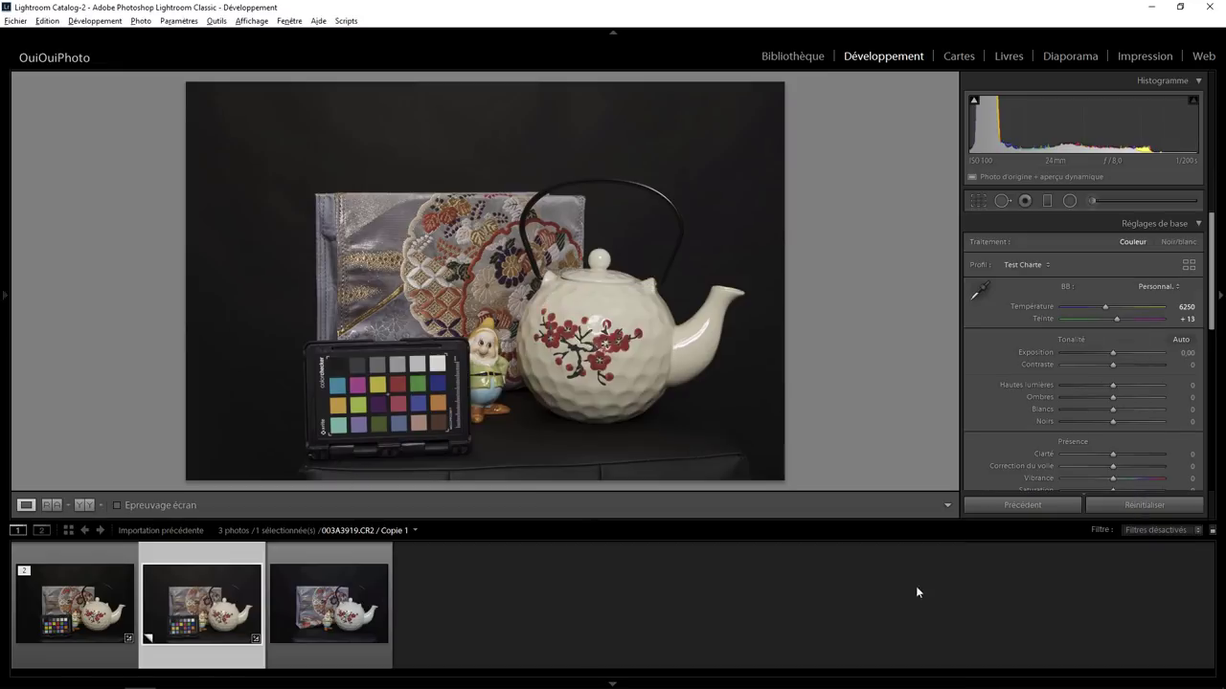
pyautogui.click(327, 612)
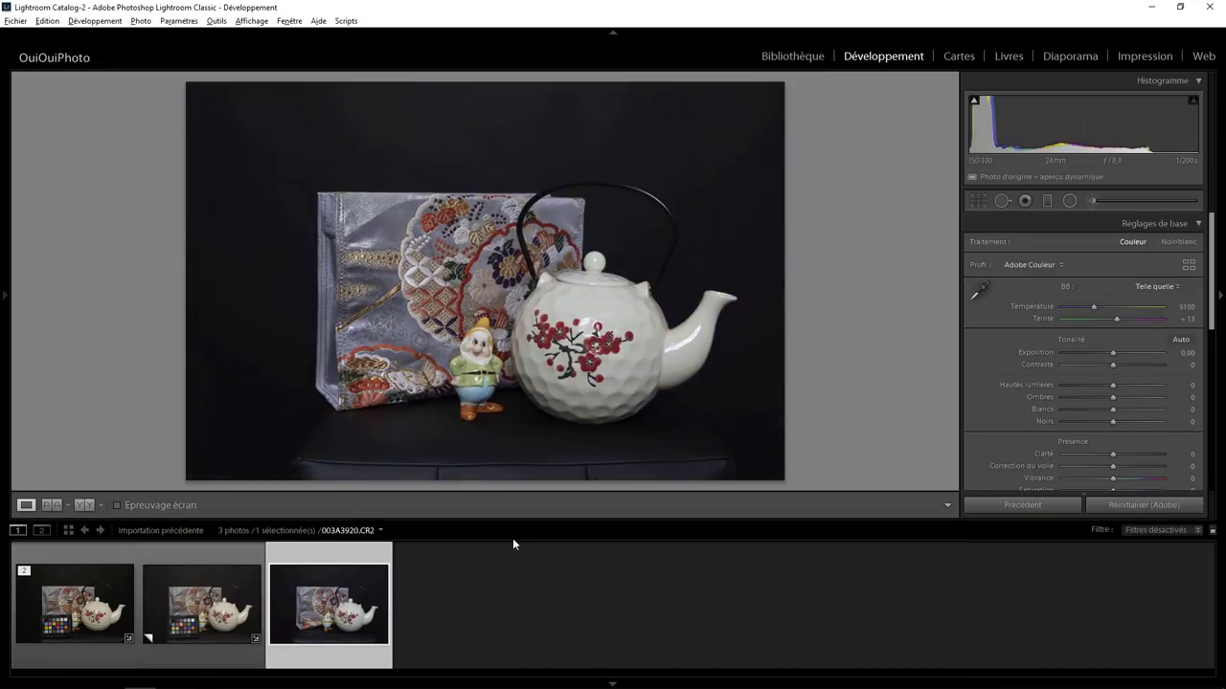
pyautogui.hotkey('ctrl', 'shift', 'v')
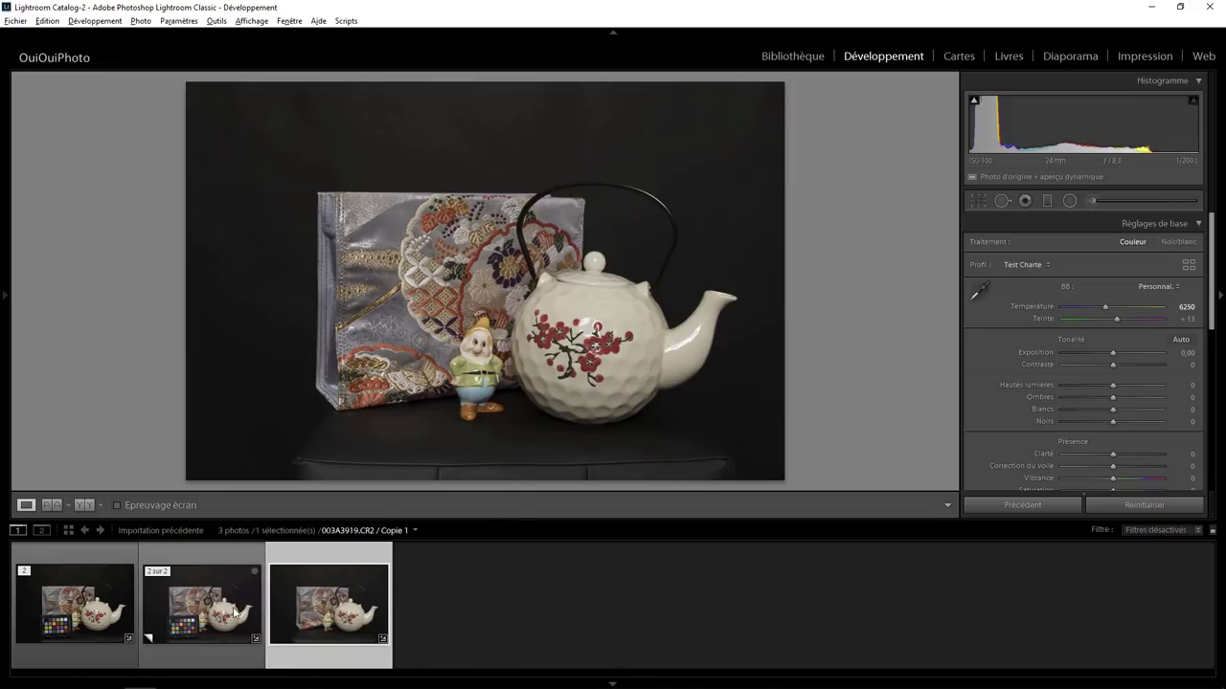
# Step: Compare the chart copy with 003A3920.CR2, ending with the third photo selected
pyautogui.click(145, 595)
pyautogui.click(287, 620)
pyautogui.press('Left')
pyautogui.click(287, 616)
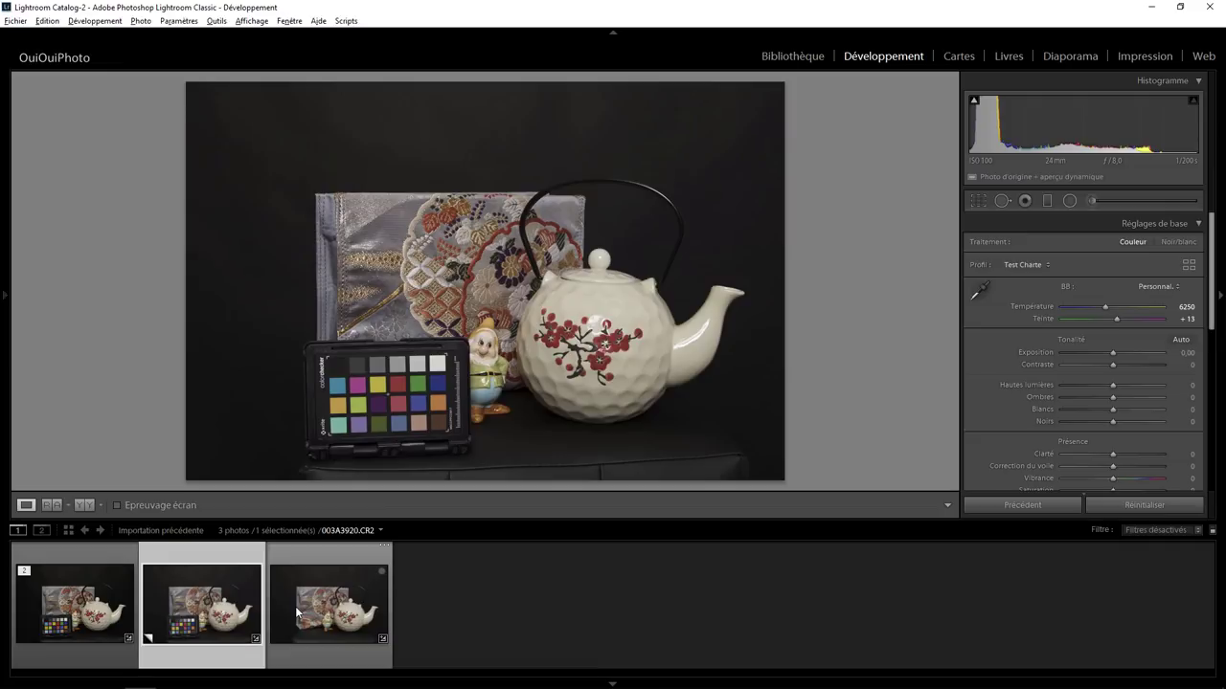